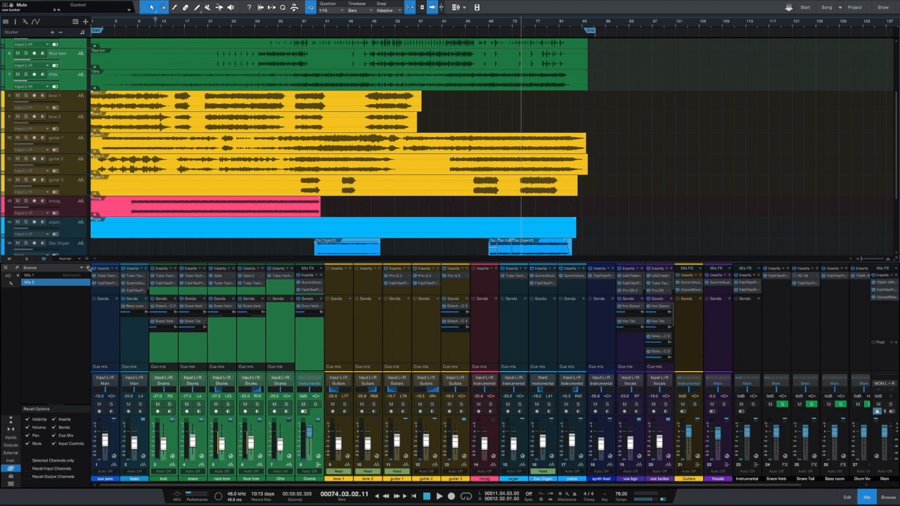
# Step: Solo the Drums bus and play the song from bar 73
pyautogui.click(316, 405)
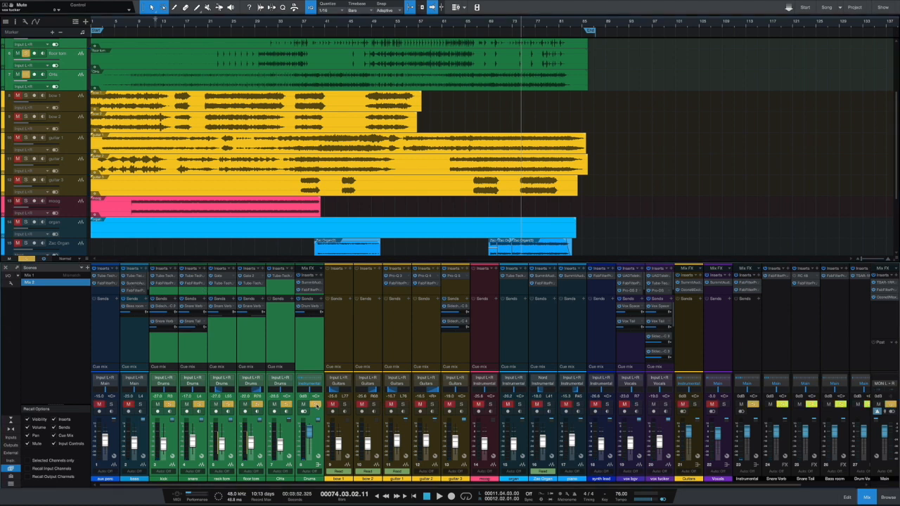
pyautogui.click(514, 25)
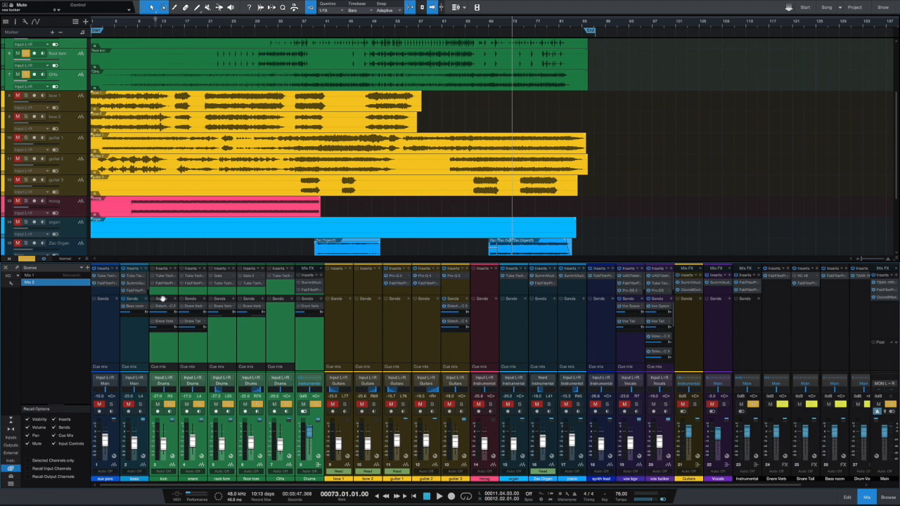
pyautogui.press('space')
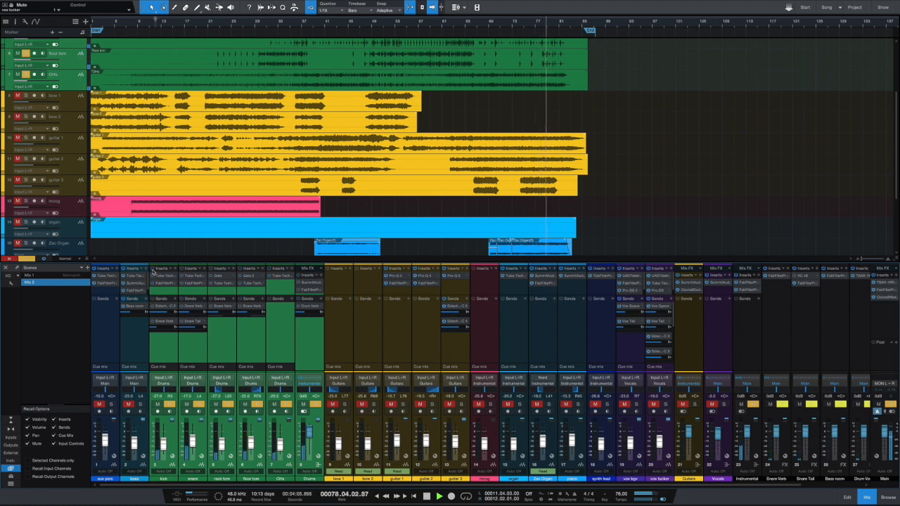
# Step: Replay the soloed drums from bar 73, and audition them again starting from bar 69
pyautogui.click(541, 29)
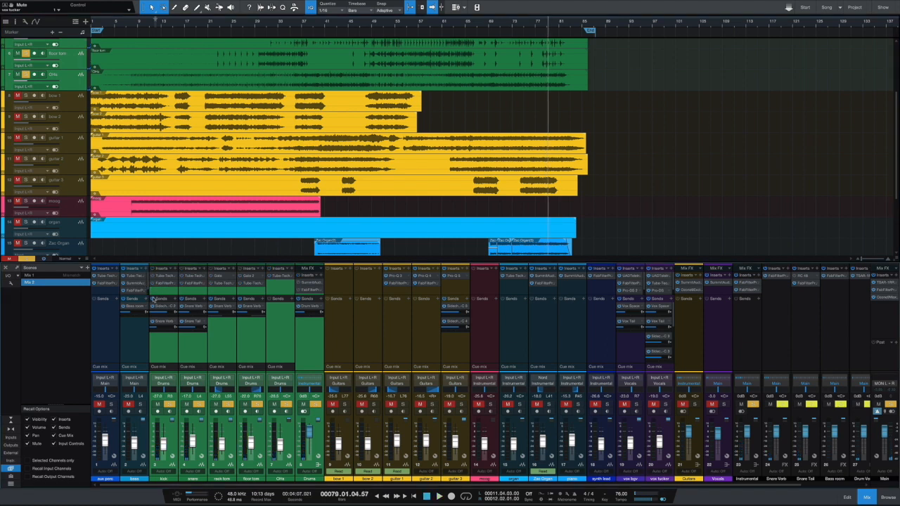
pyautogui.click(514, 27)
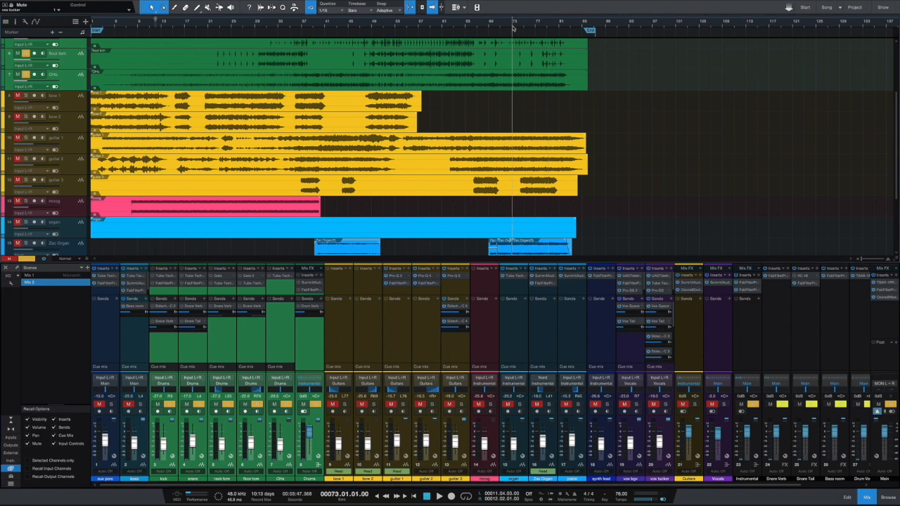
pyautogui.press('space')
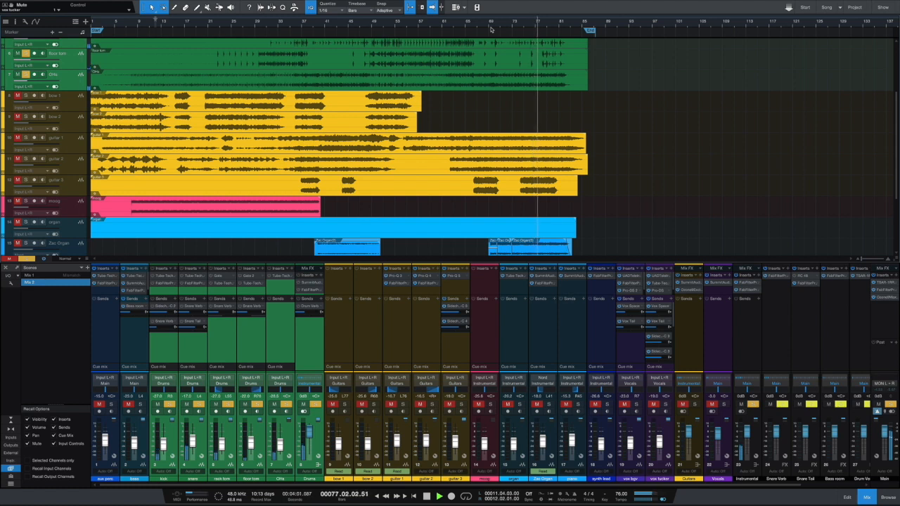
pyautogui.press('space')
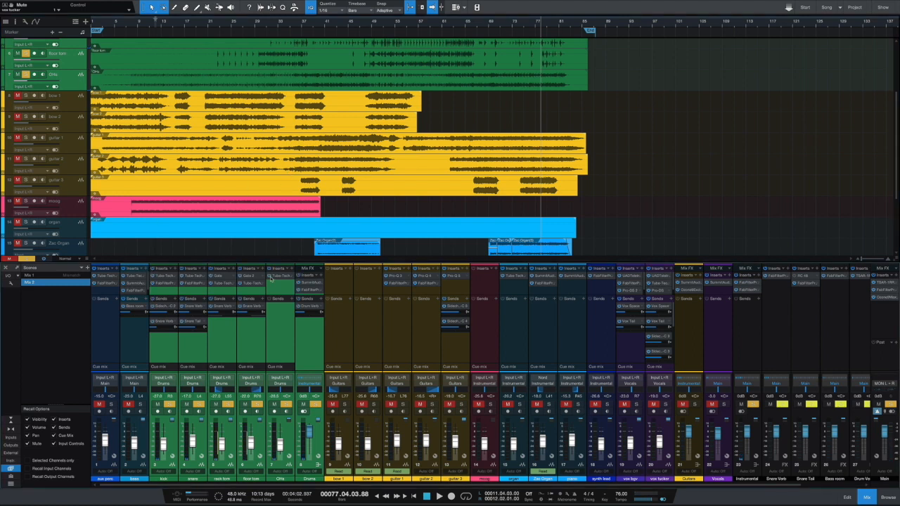
pyautogui.click(491, 25)
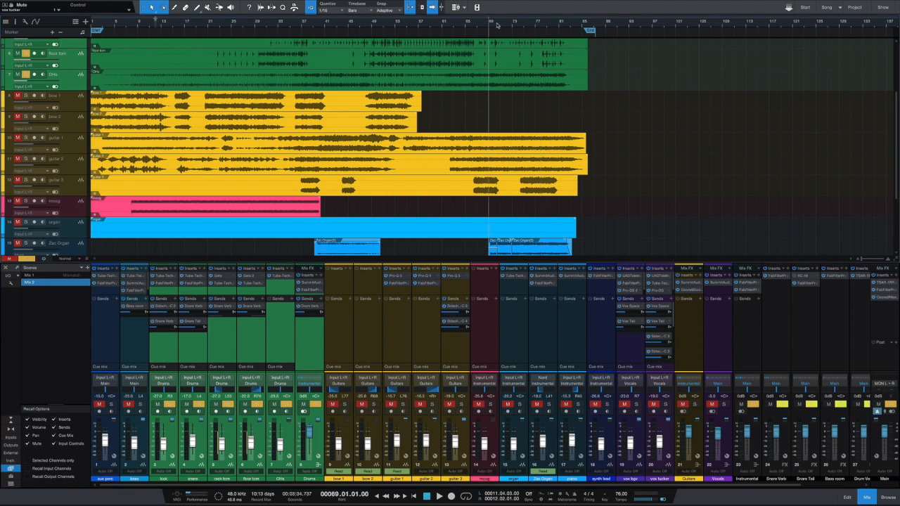
pyautogui.press('space')
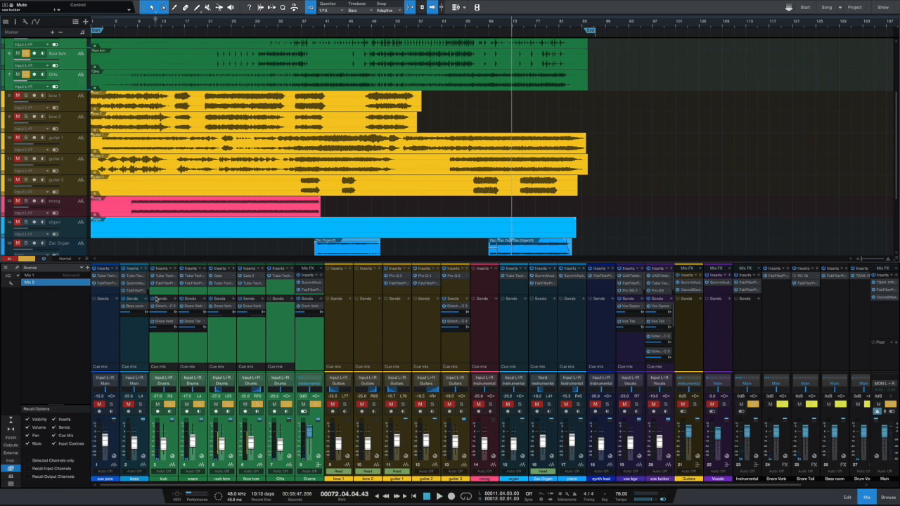
# Step: Turn solo off and back on for the selected drum channels
pyautogui.press('6')
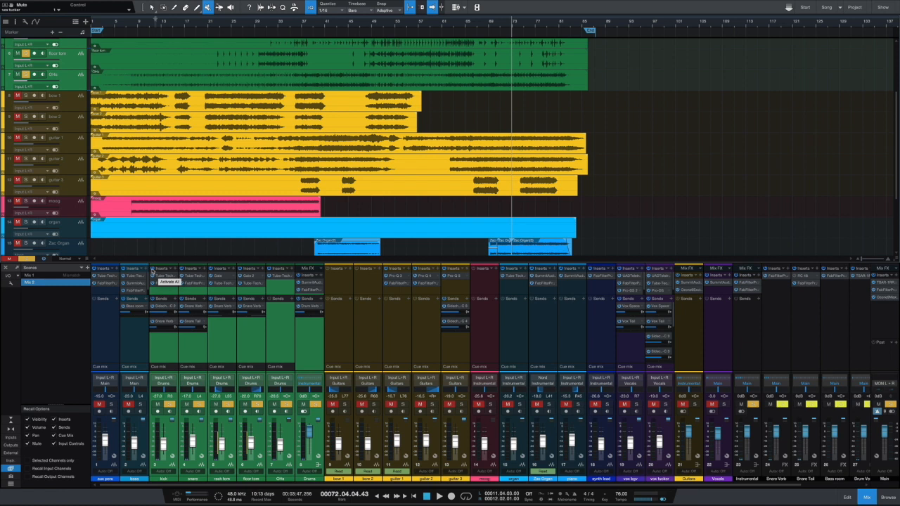
pyautogui.press('1')
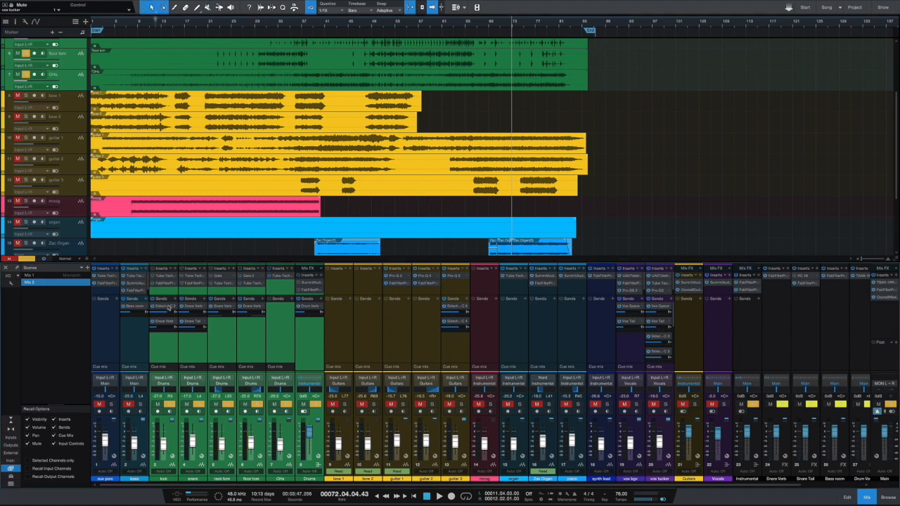
pyautogui.click(199, 405)
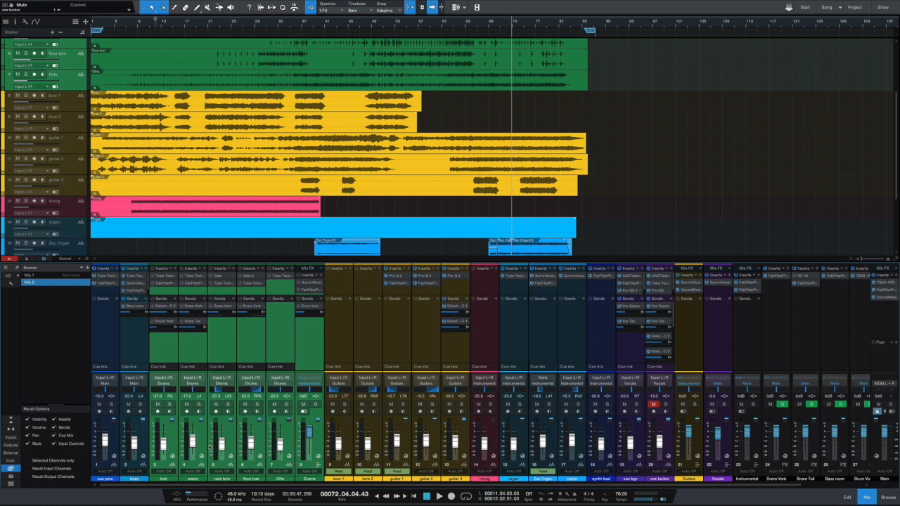
pyautogui.click(169, 405)
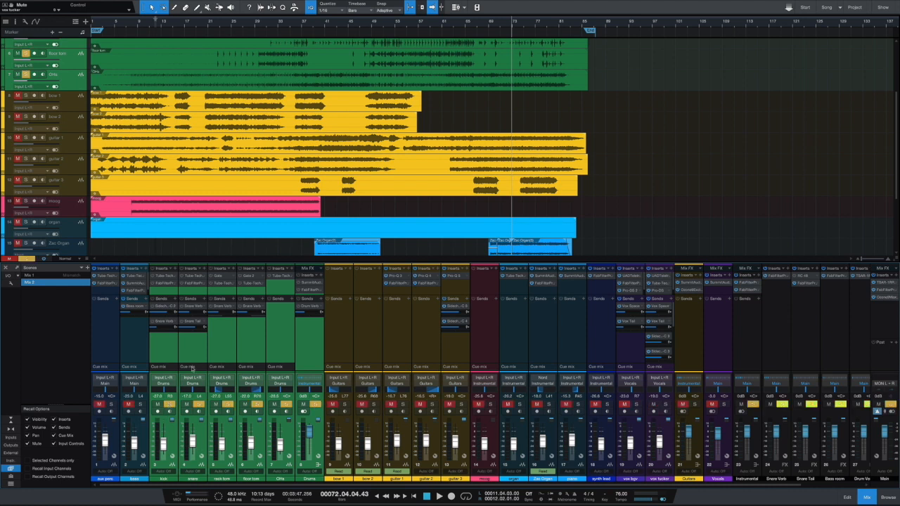
# Step: Play the soloed drums from bar 70 and narrow the solo to the kick channel only
pyautogui.click(495, 26)
pyautogui.press('space')
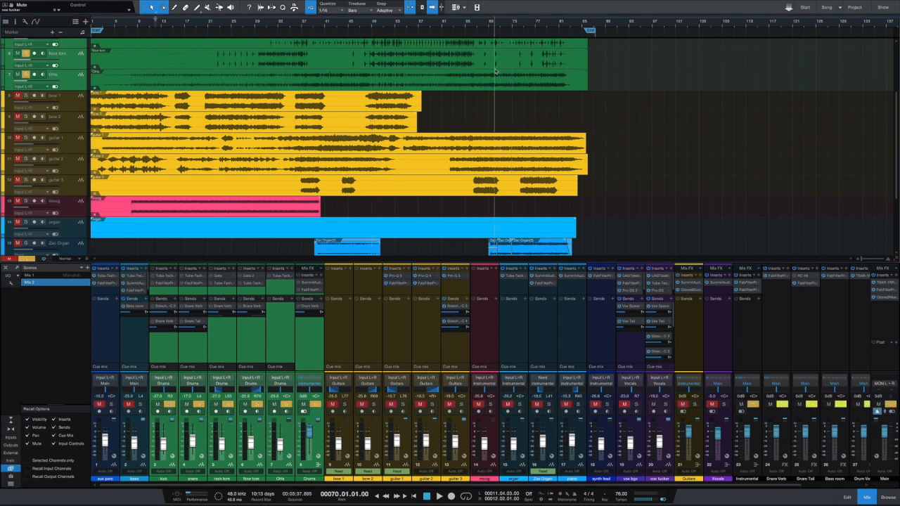
pyautogui.scroll(5, 516, 190)
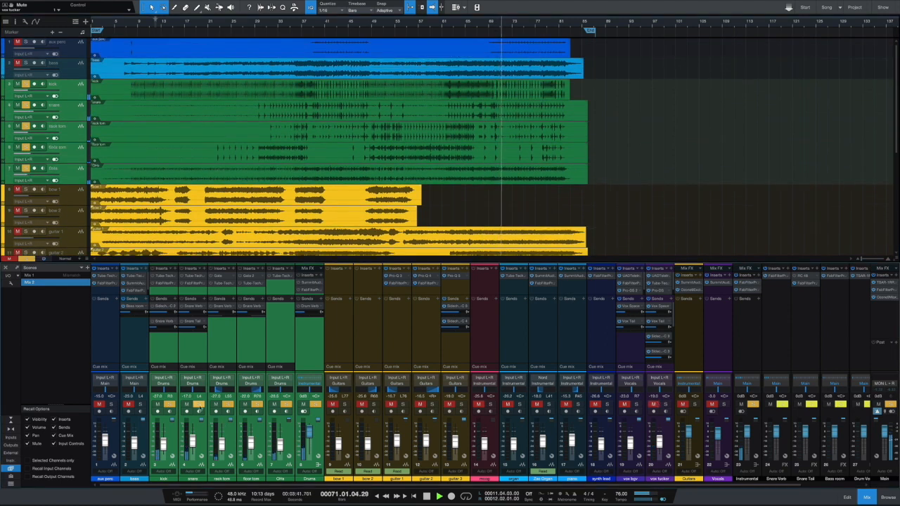
pyautogui.click(146, 438)
pyautogui.click(168, 435)
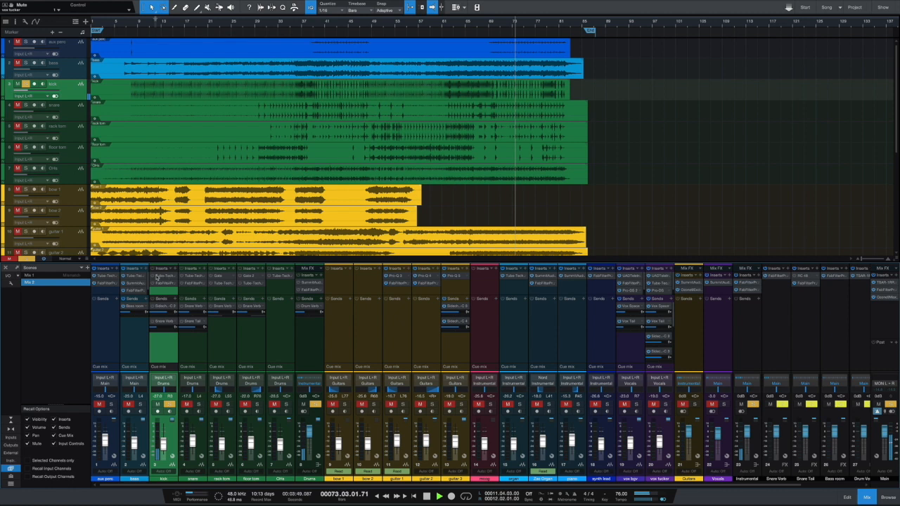
# Step: Open the kick's Tube-Tech Classic Channel insert and bypass its PE 1C and ME 1B equalizer sections
pyautogui.click(157, 278)
pyautogui.moveTo(361, 252); pyautogui.dragTo(403, 162)
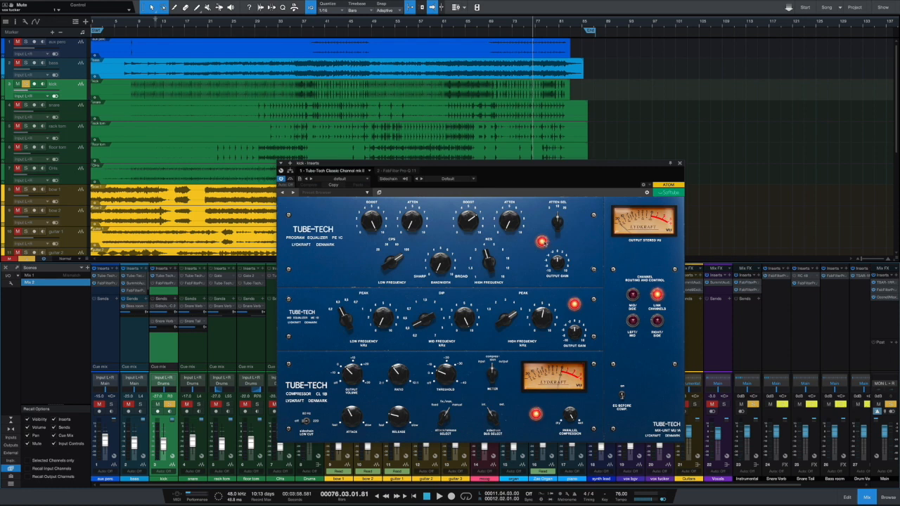
pyautogui.click(541, 241)
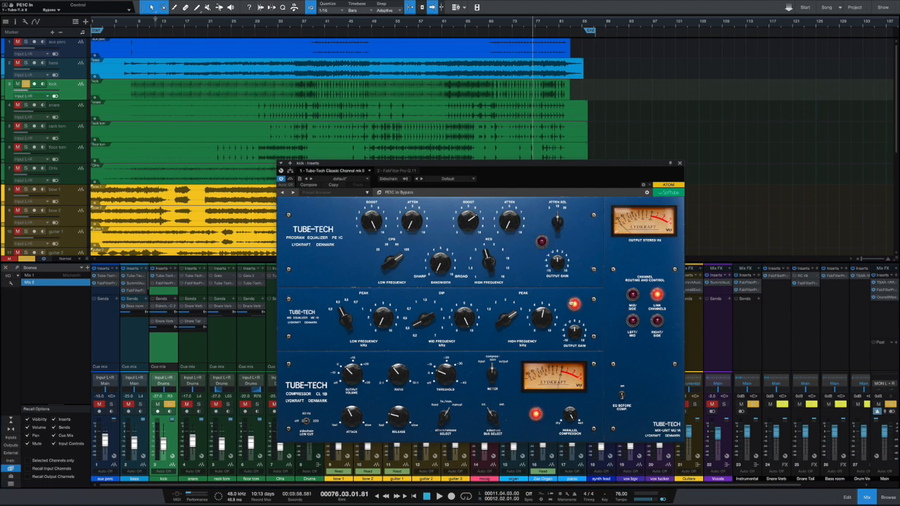
pyautogui.click(574, 303)
# Step: Play the kick from bar 69 and compare it with the CL 1B compressor section bypassed and enabled
pyautogui.click(490, 28)
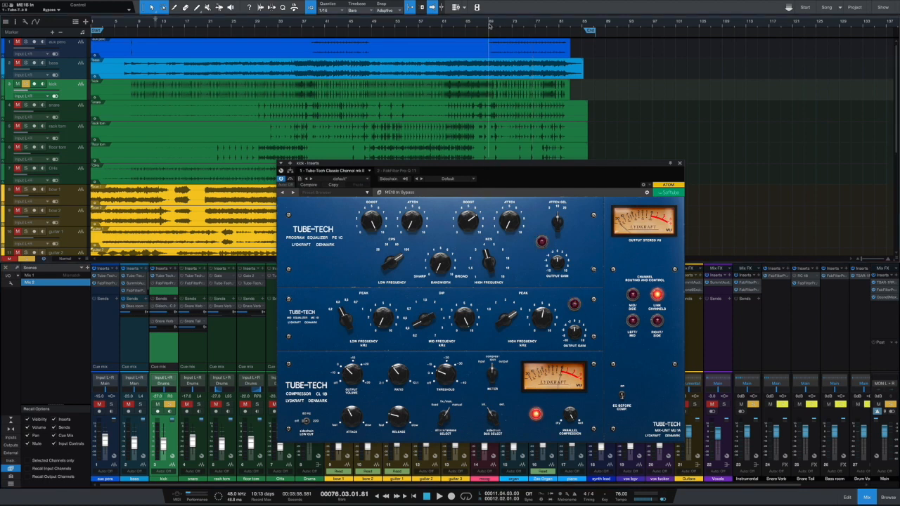
pyautogui.press('space')
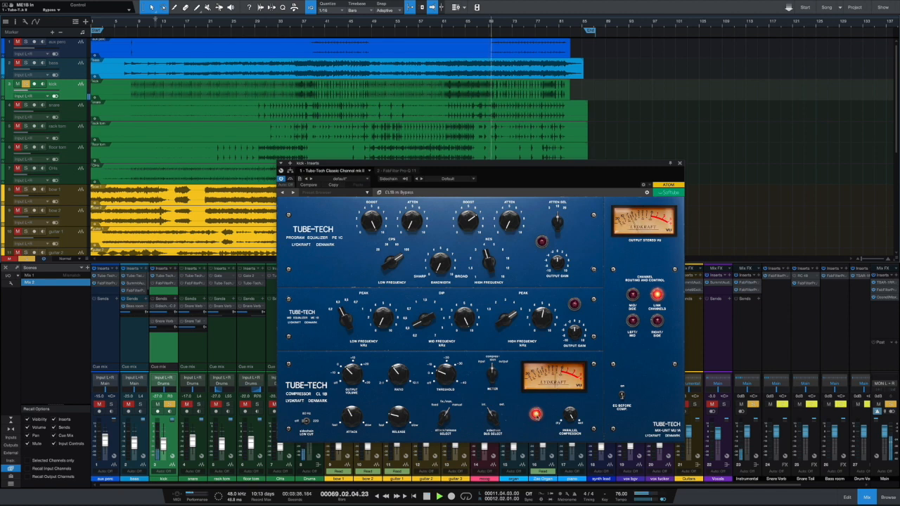
pyautogui.click(536, 414)
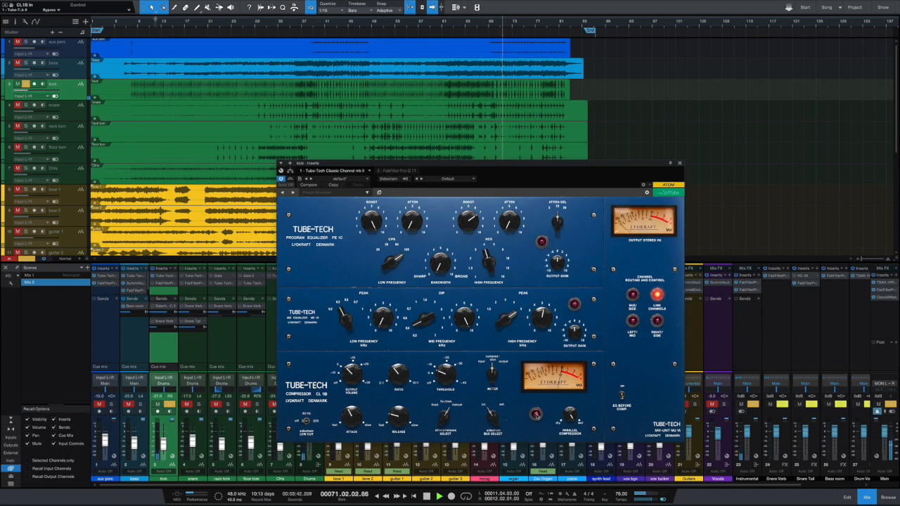
pyautogui.click(536, 414)
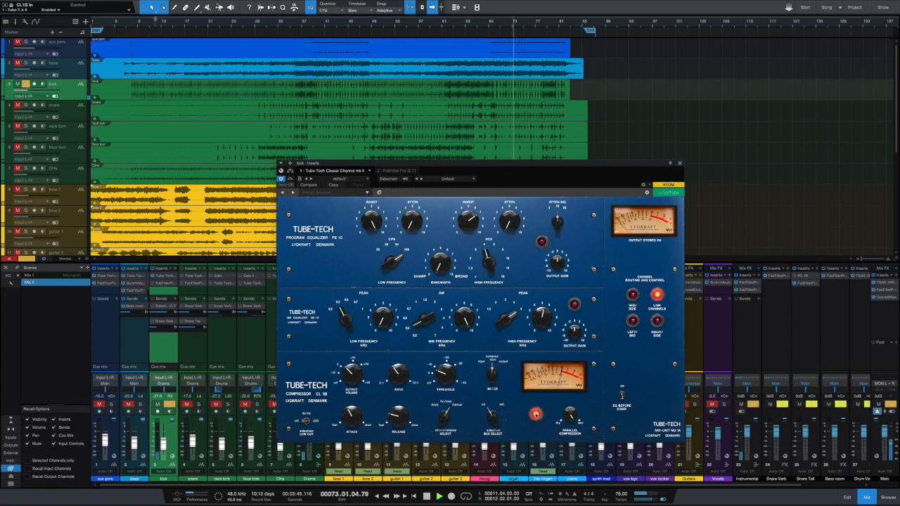
pyautogui.click(536, 414)
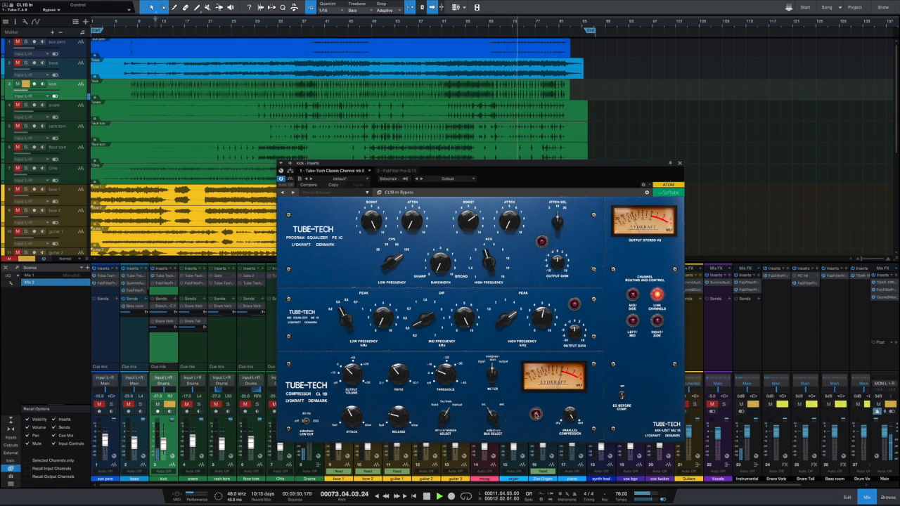
pyautogui.click(536, 415)
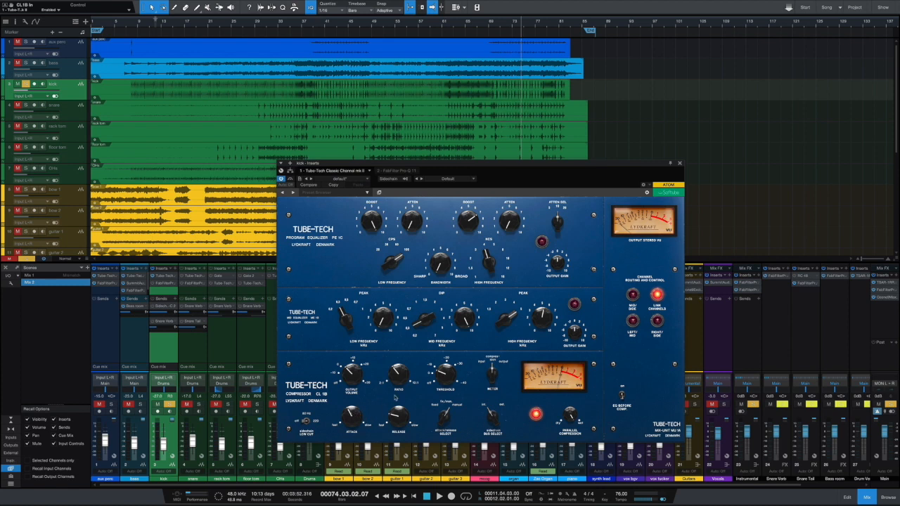
# Step: Adjust the CL 1B compressor's ratio and check the kick with the compressor switched out and back in
pyautogui.moveTo(398, 374); pyautogui.dragTo(398, 368)
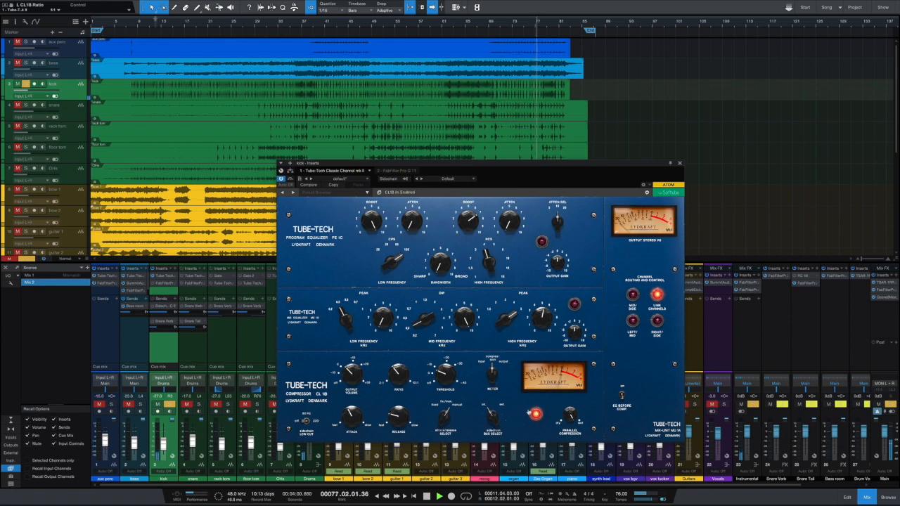
pyautogui.click(535, 414)
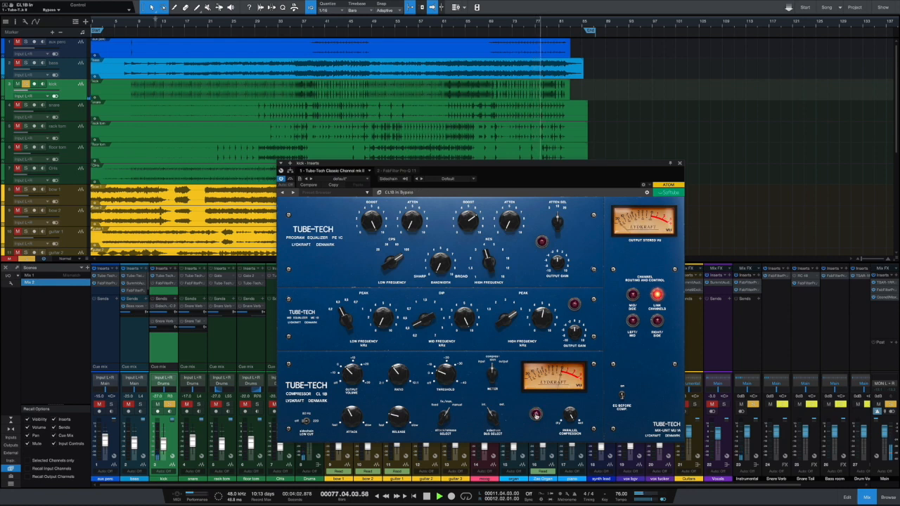
pyautogui.click(536, 415)
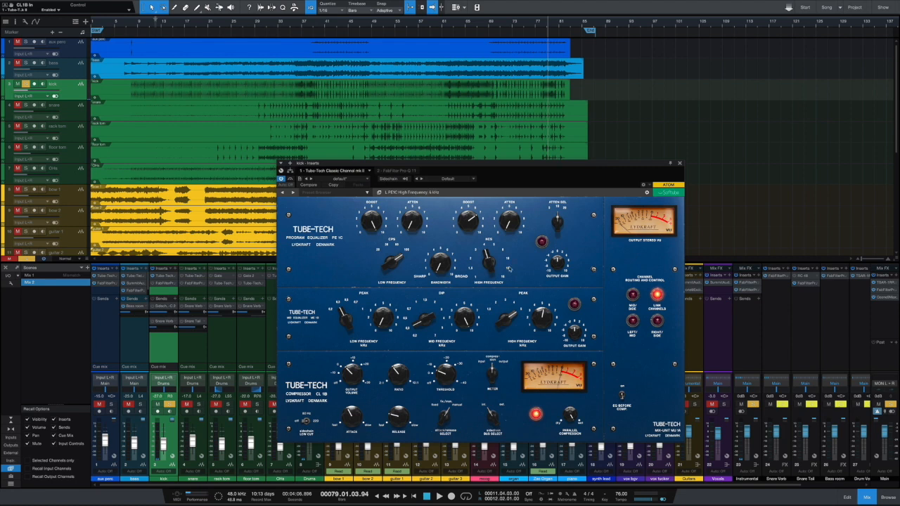
# Step: Re-enable the PE 1C and ME 1B equalizer sections and set the PE 1C low boost to 10.0
pyautogui.click(542, 243)
pyautogui.click(575, 305)
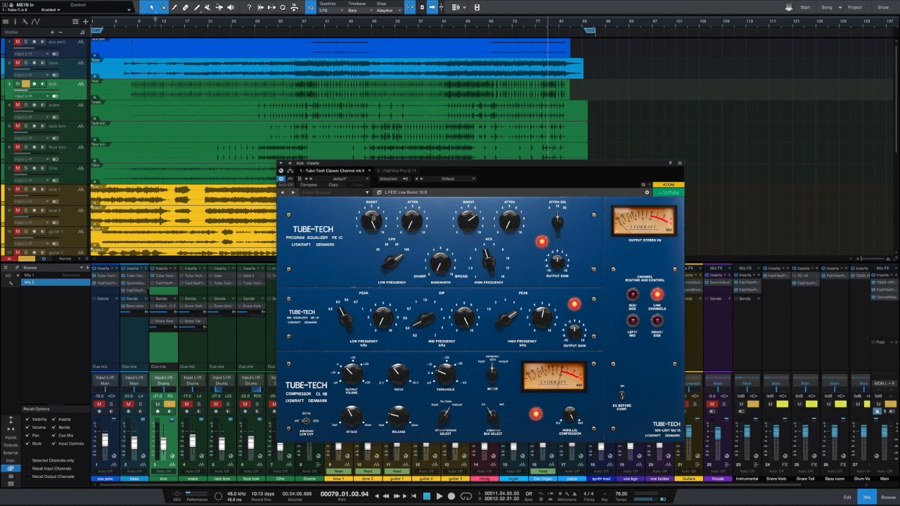
pyautogui.moveTo(373, 220); pyautogui.dragTo(367, 170)
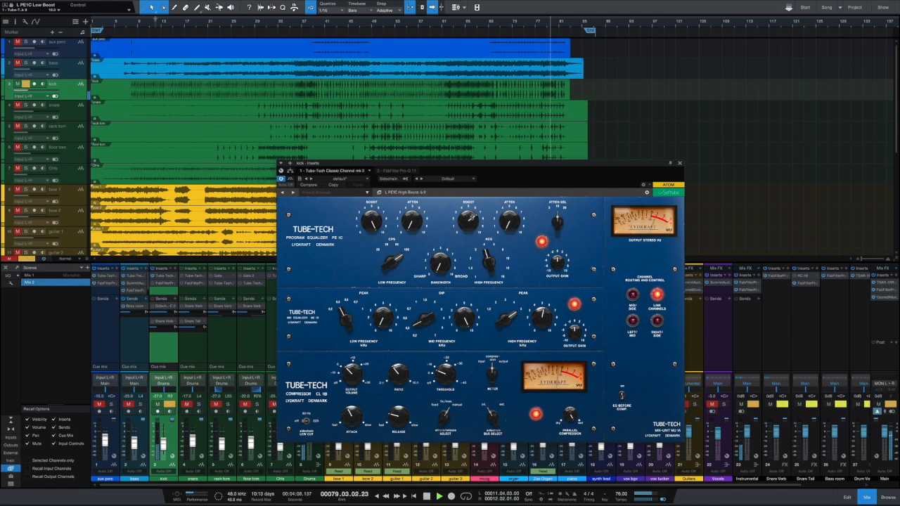
# Step: Drop the PE 1C high boost to 0.0 during playback and bring it back to 6.9
pyautogui.moveTo(468, 219); pyautogui.dragTo(461, 335)
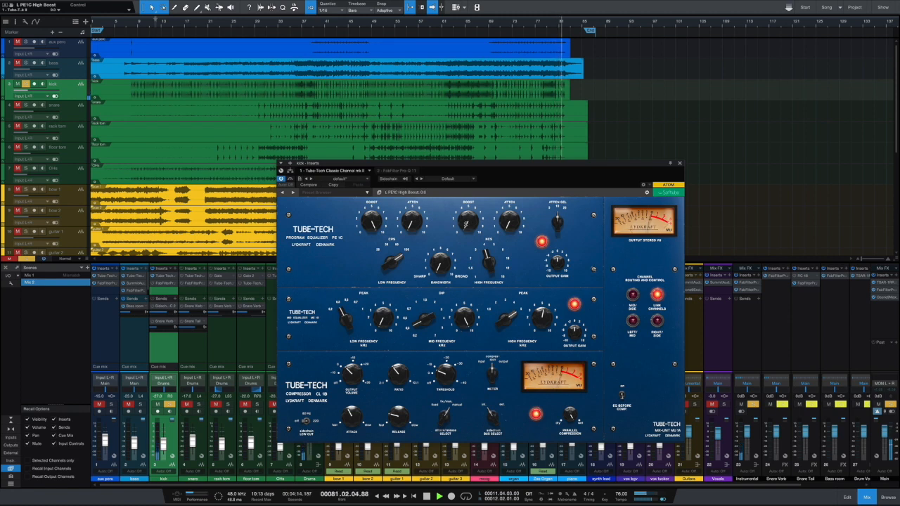
pyautogui.moveTo(466, 222); pyautogui.dragTo(488, 206)
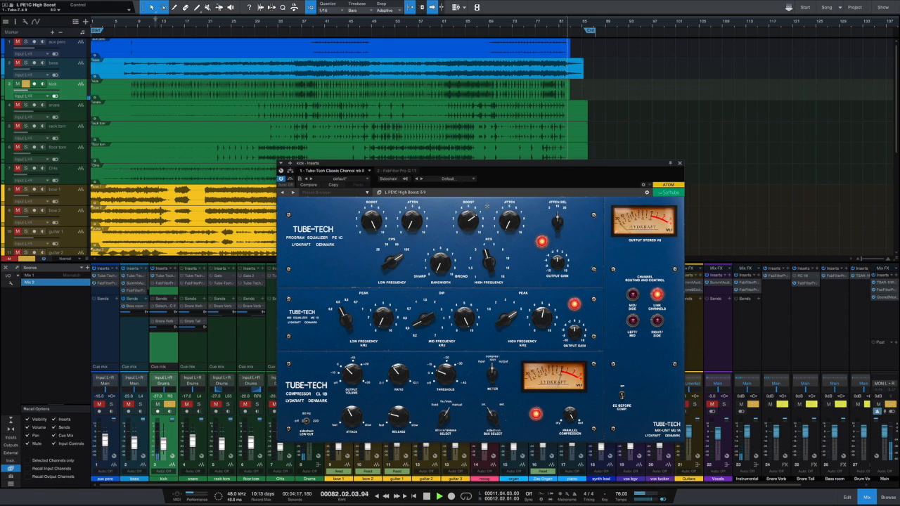
# Step: Restart playback at bar 69 and loop the song from bar 69 to bar 83
pyautogui.click(490, 21)
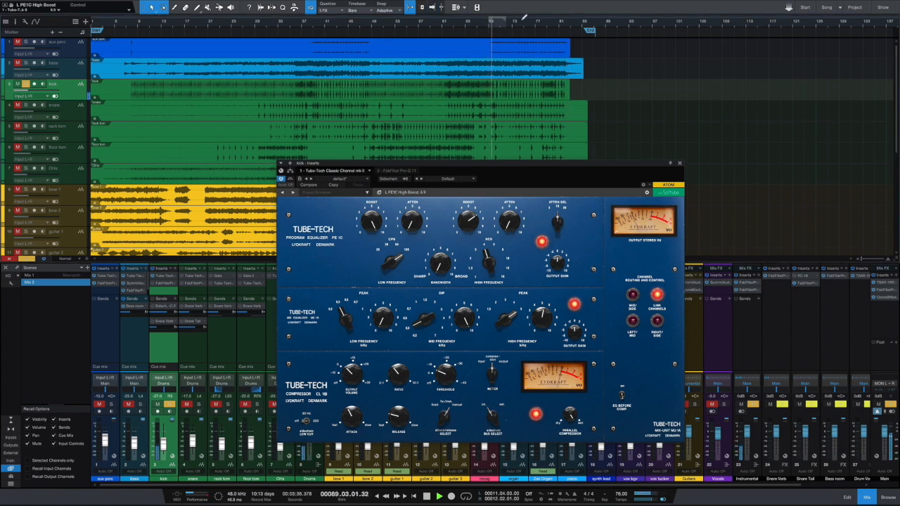
pyautogui.moveTo(570, 21); pyautogui.dragTo(571, 21)
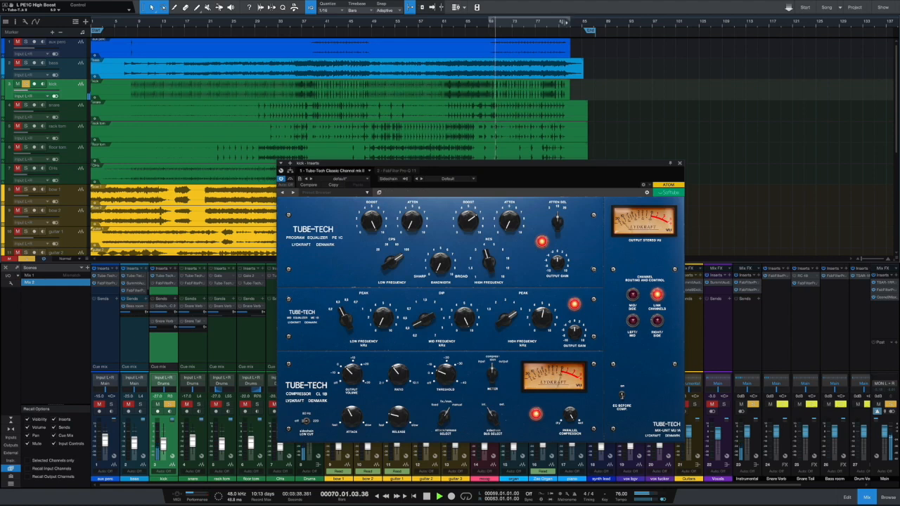
pyautogui.press('/')
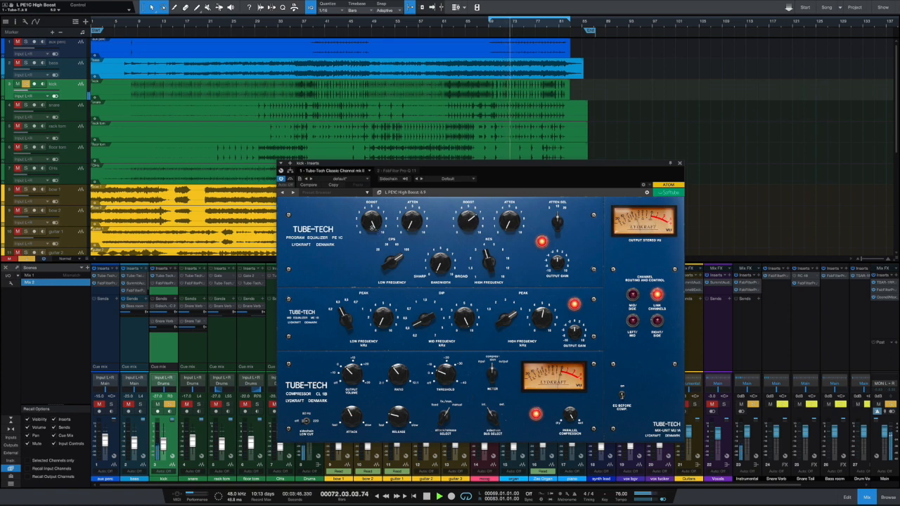
# Step: Audition the kick with the PE 1C low boost at 0.0 and the ME 1B mid dip lowered, restoring both to 10.0
pyautogui.moveTo(372, 226); pyautogui.dragTo(367, 439)
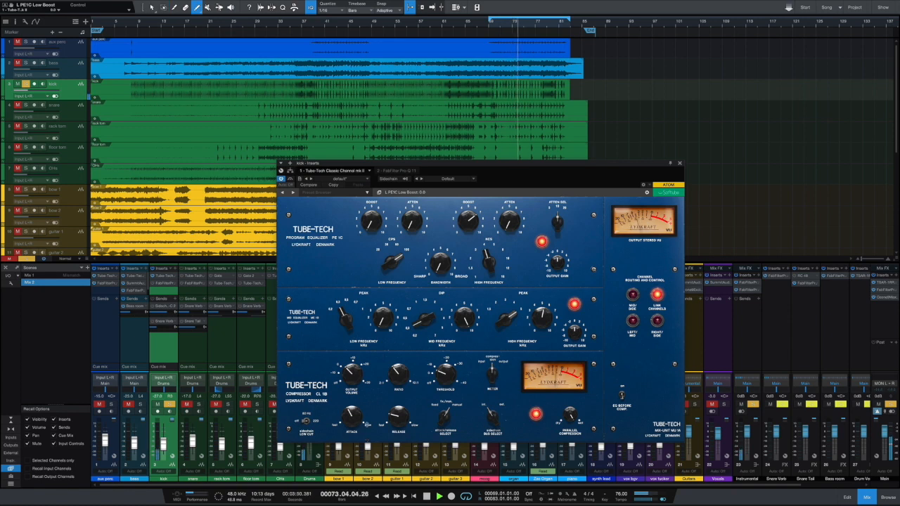
pyautogui.press('super+z')
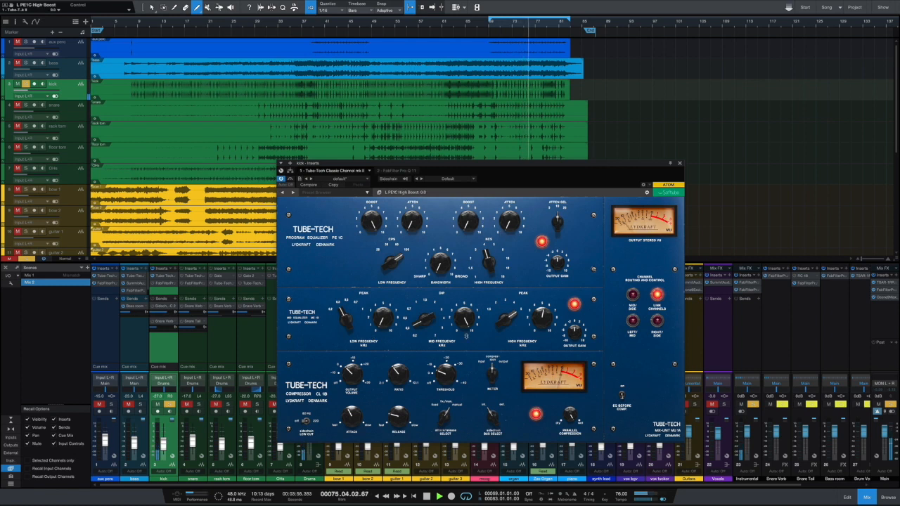
pyautogui.moveTo(466, 337); pyautogui.dragTo(462, 290)
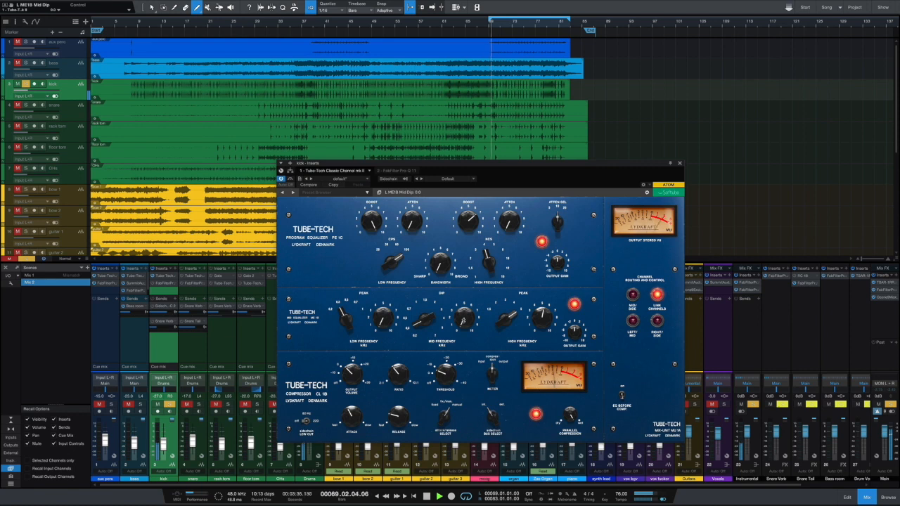
pyautogui.moveTo(463, 321); pyautogui.dragTo(459, 226)
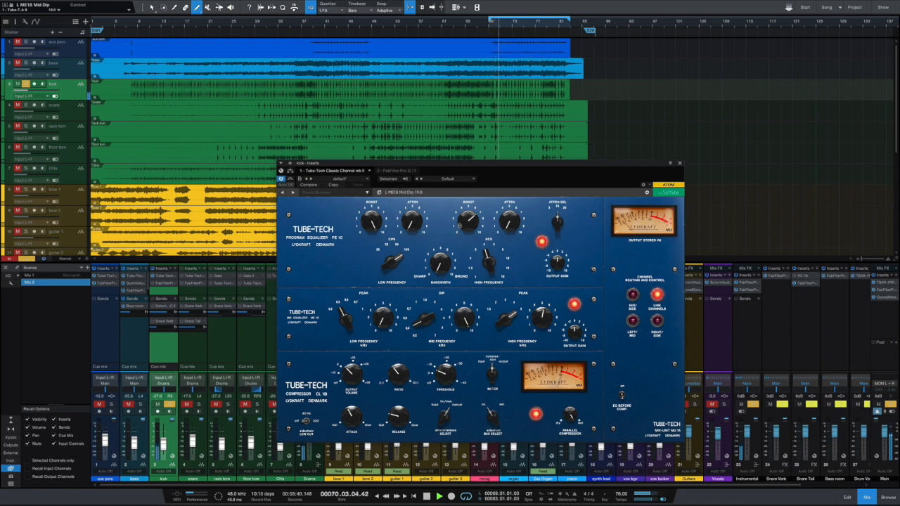
# Step: Reposition the kick's Tube-Tech window above the channel faders and add the snare to the kick solo
pyautogui.moveTo(471, 162); pyautogui.dragTo(410, 65)
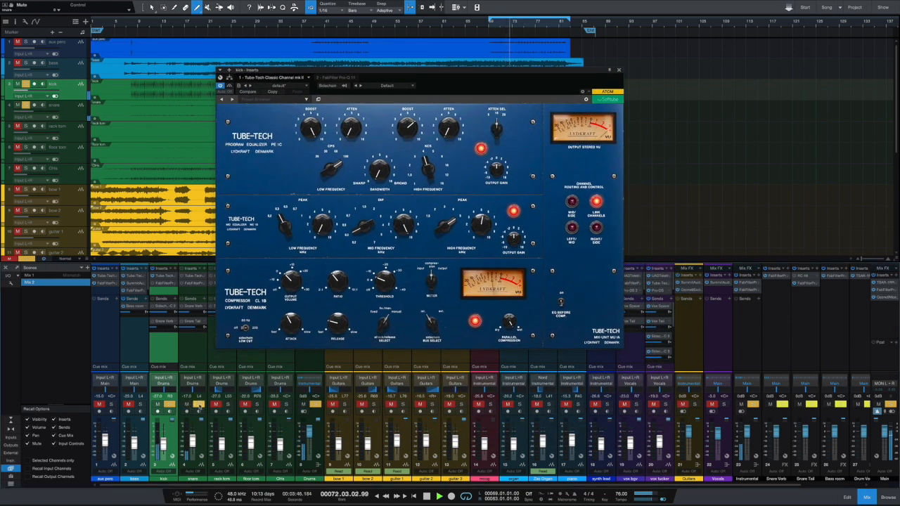
pyautogui.click(199, 405)
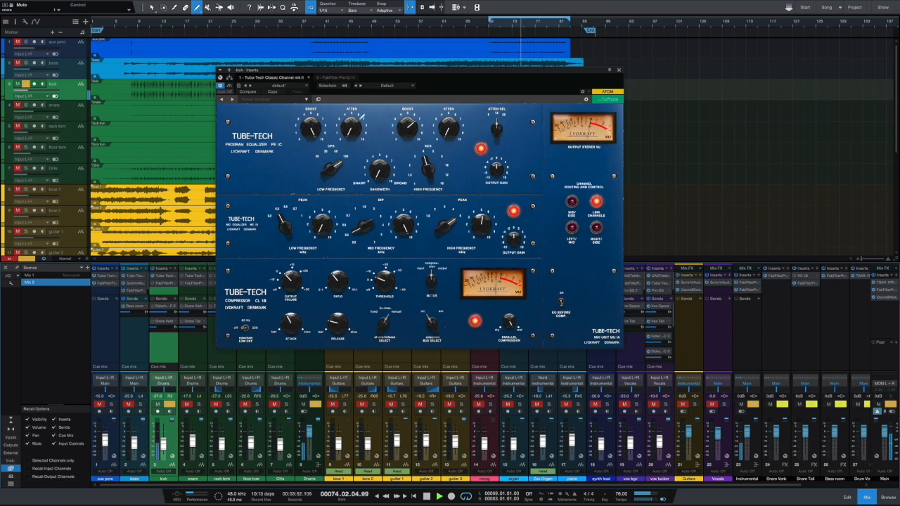
pyautogui.moveTo(399, 71); pyautogui.dragTo(419, 100)
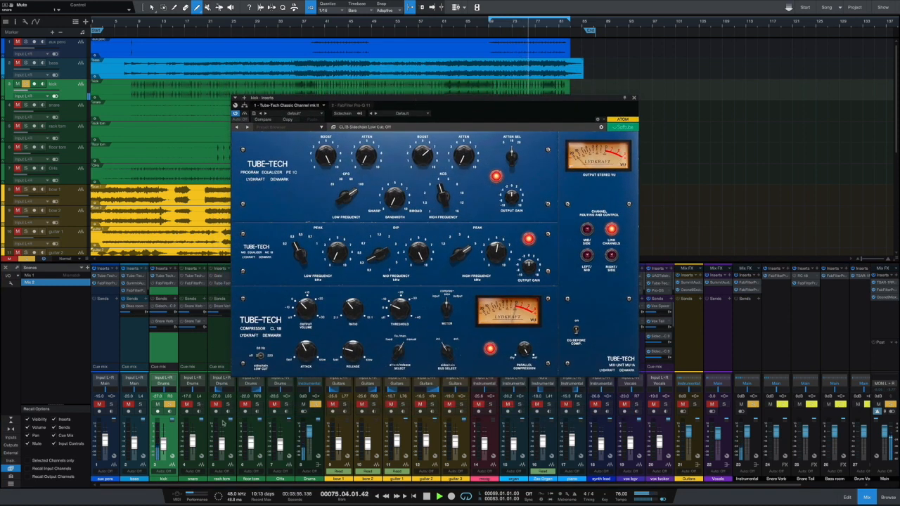
pyautogui.click(198, 405)
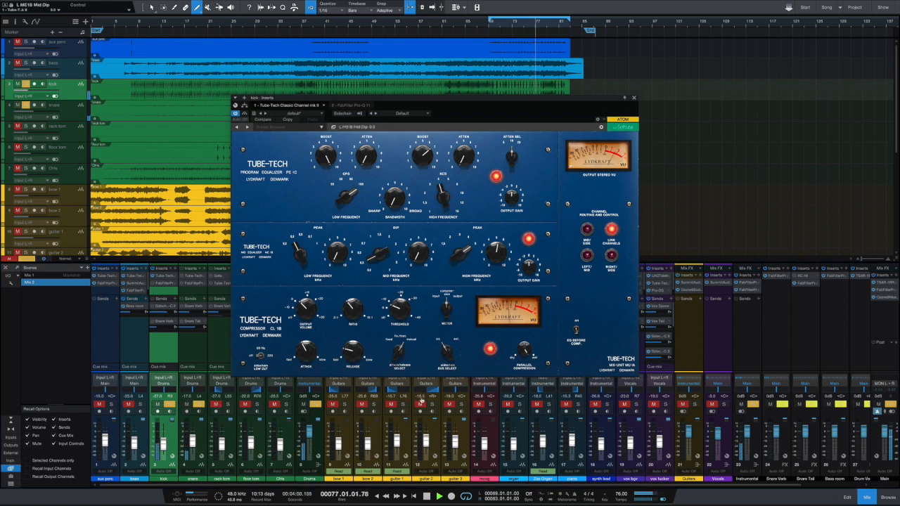
# Step: Bring the ME 1B mid dip back to 10.0 and add the Guitars bus to the soloed kick and snare
pyautogui.press('1')
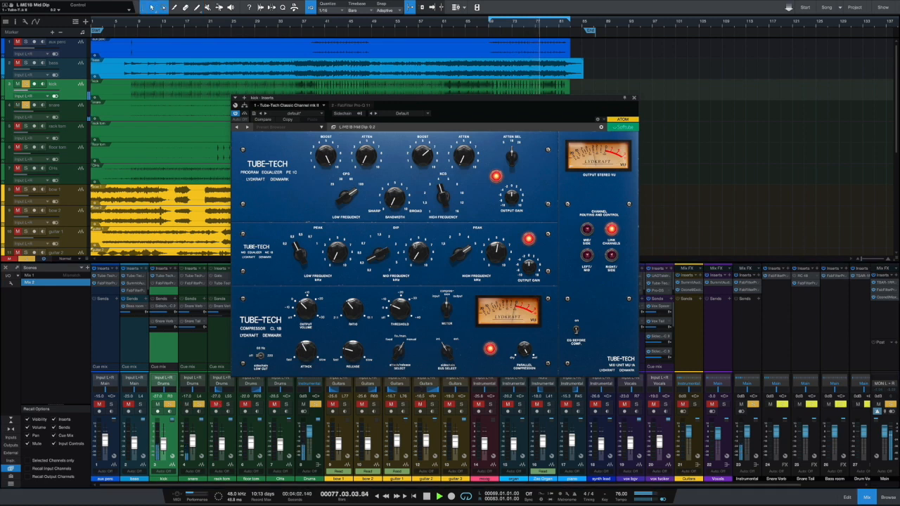
pyautogui.moveTo(417, 256); pyautogui.dragTo(418, 204)
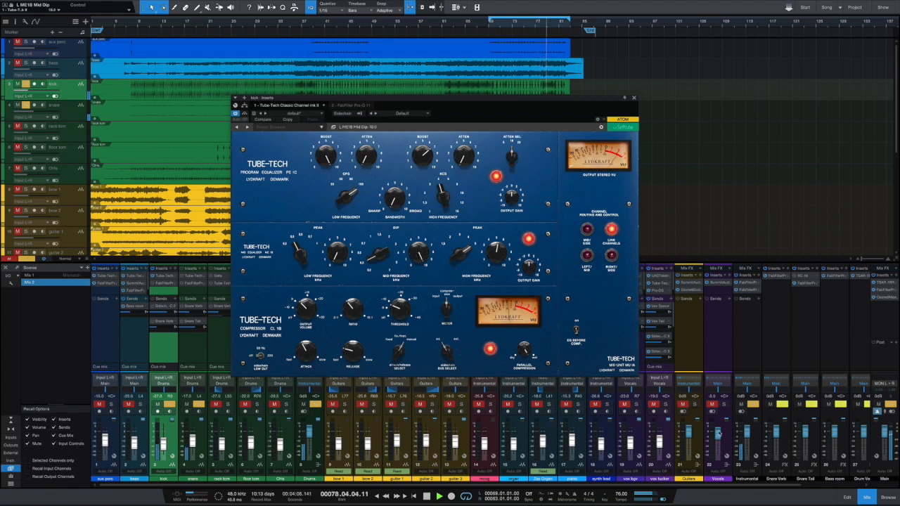
pyautogui.click(684, 405)
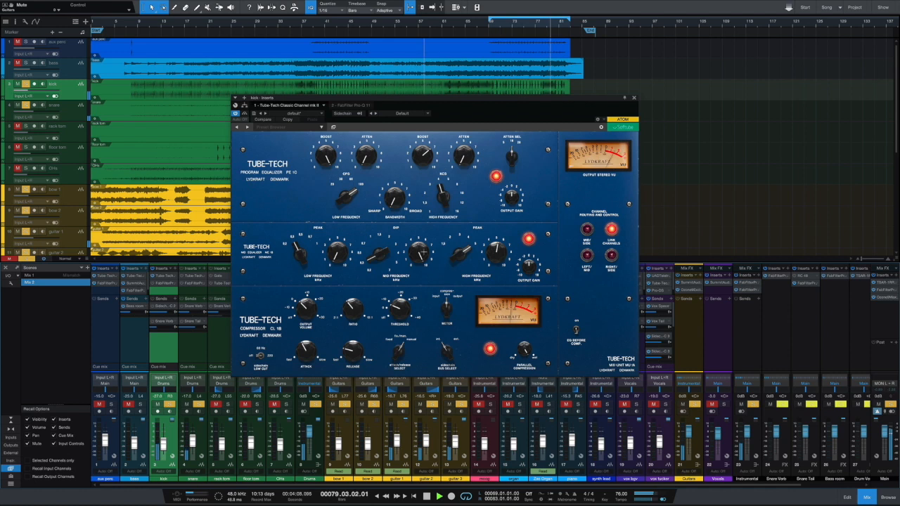
pyautogui.moveTo(420, 256)
pyautogui.mouseDown()
pyautogui.moveTo(435, 473)
pyautogui.moveTo(422, 257)
pyautogui.mouseUp()
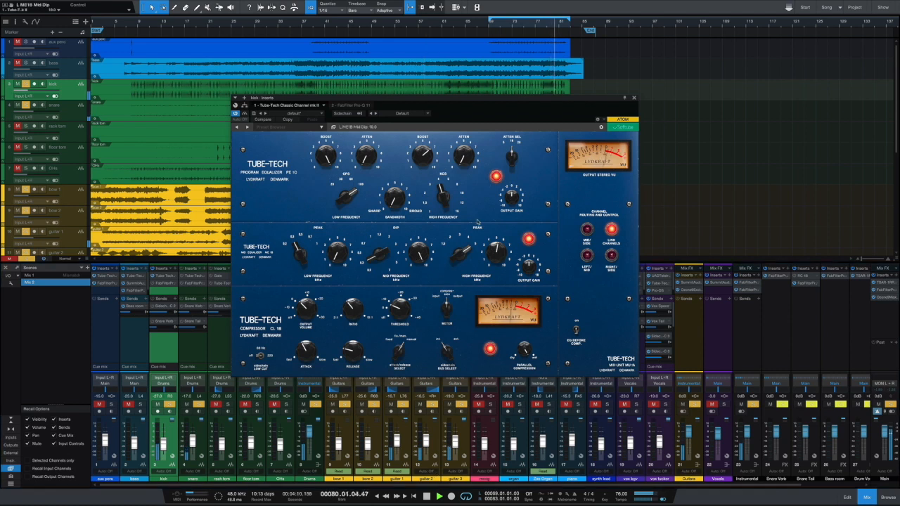
# Step: Reduce the solo to the kick alone and set the ME 1B high peak to 5.1 during playback
pyautogui.press('space')
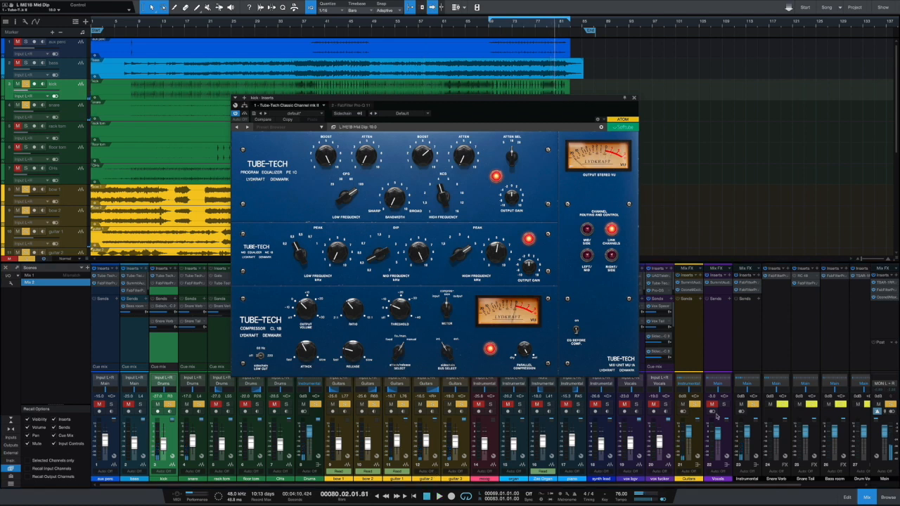
pyautogui.click(684, 405)
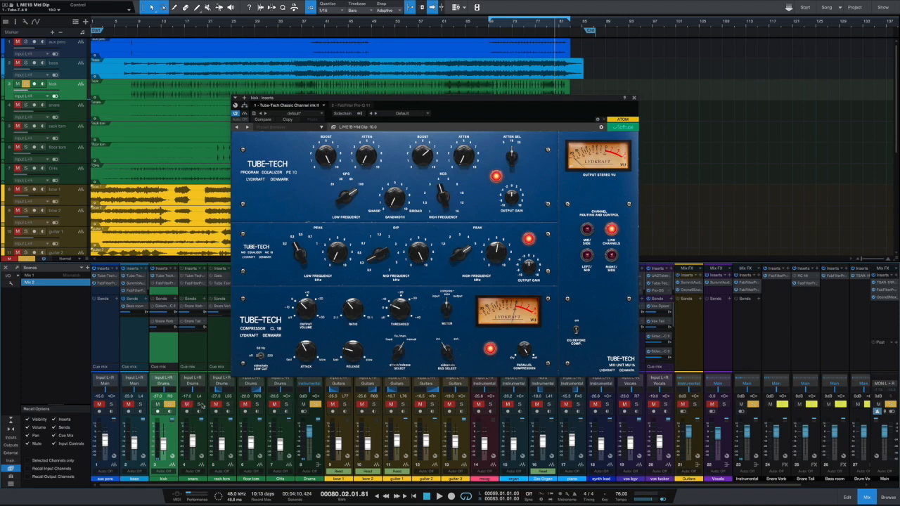
pyautogui.press('space')
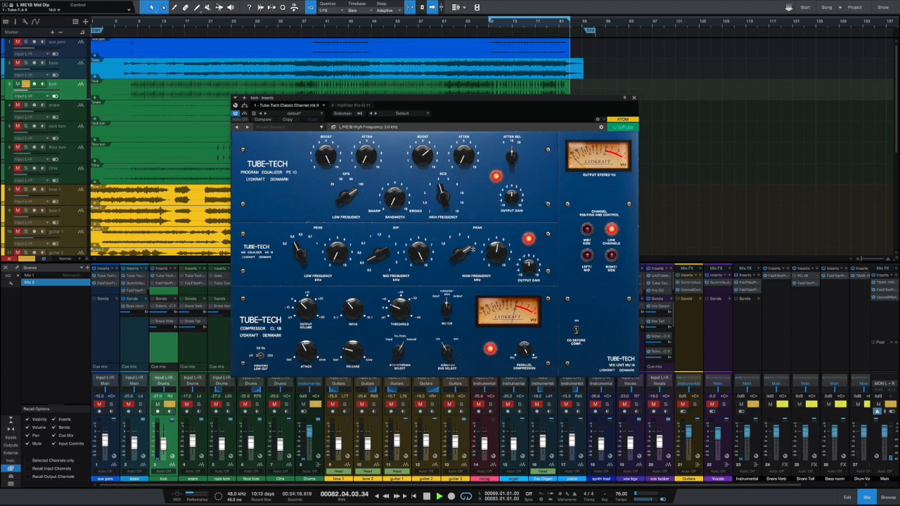
pyautogui.moveTo(496, 252); pyautogui.dragTo(473, 353)
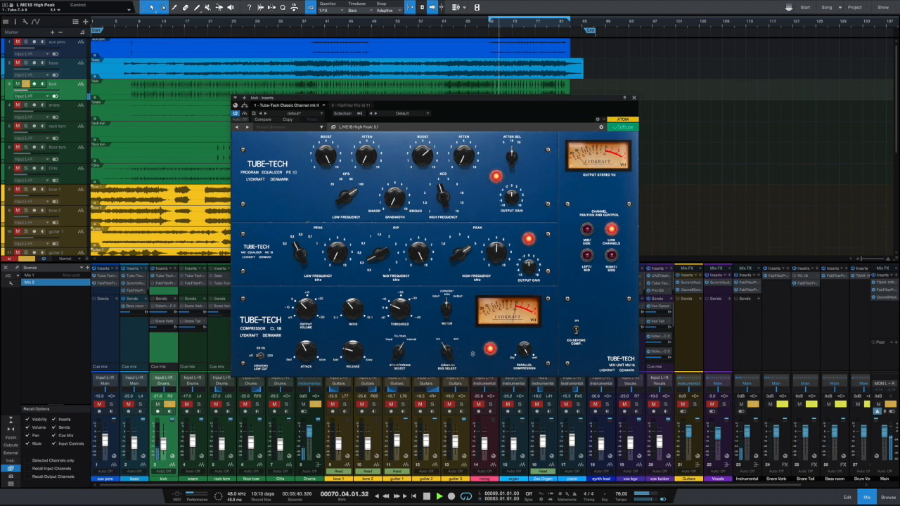
# Step: Compare the kick with the PE 1C and ME 1B bypassed and re-enabled, and with the CL 1B compressor bypassed and re-enabled
pyautogui.click(496, 176)
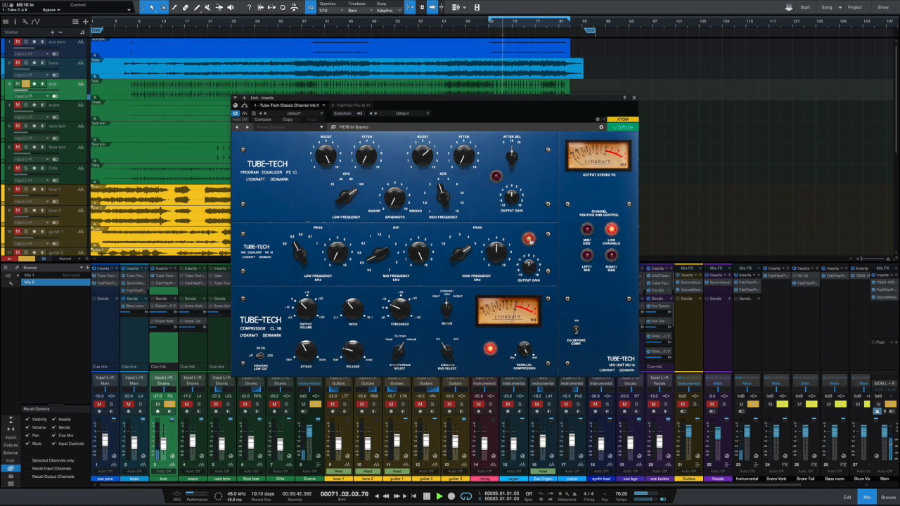
pyautogui.click(529, 239)
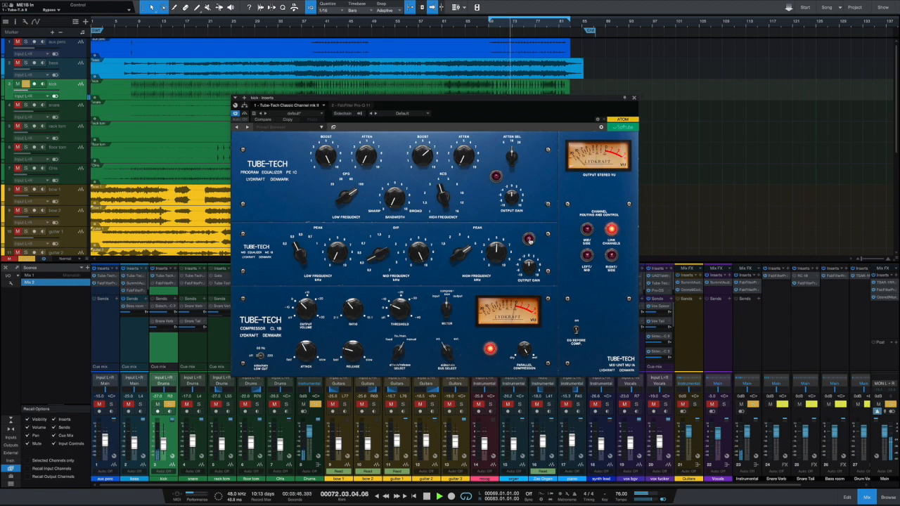
pyautogui.click(529, 239)
pyautogui.click(496, 175)
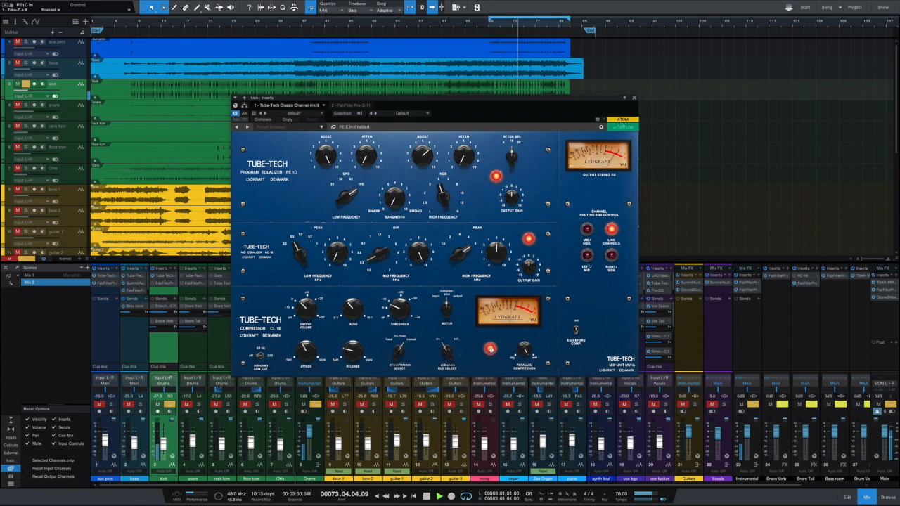
pyautogui.click(490, 349)
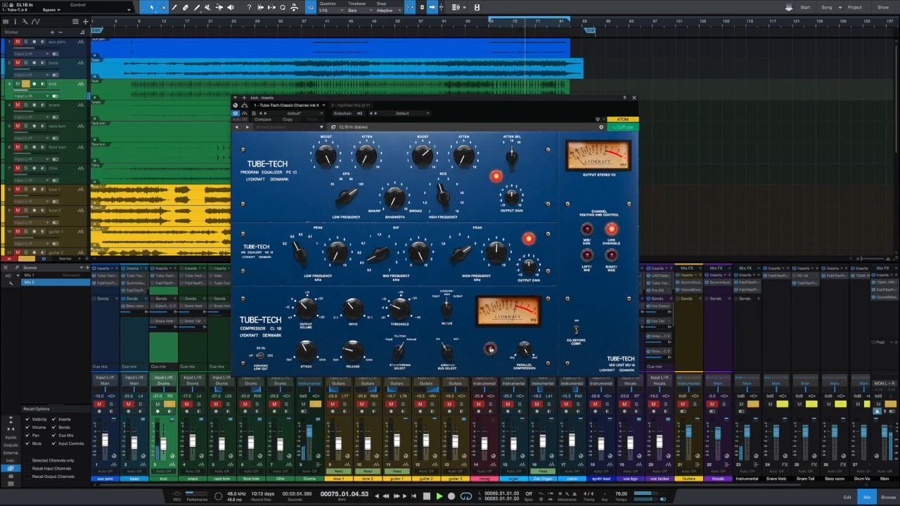
pyautogui.click(491, 349)
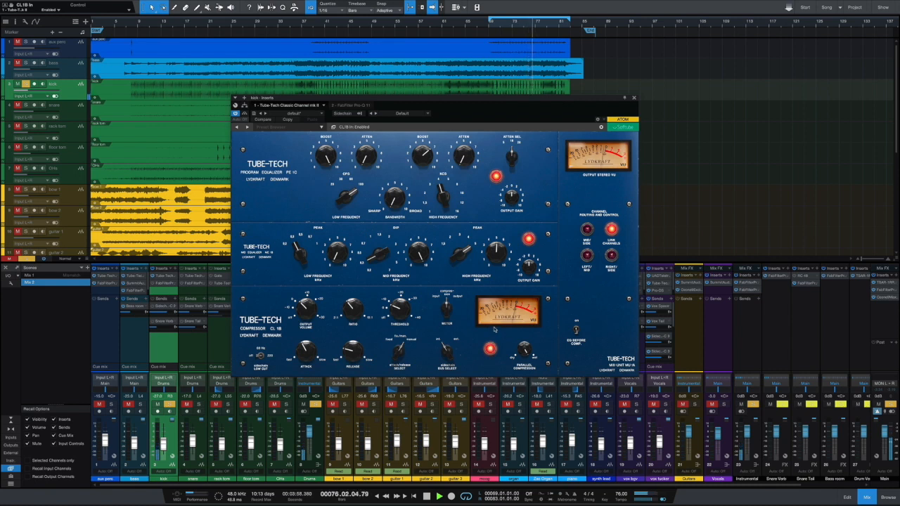
# Step: Bypass the PE 1C, ME 1B and CL 1B sections and replay the unprocessed kick from bar 69
pyautogui.click(497, 176)
pyautogui.click(526, 240)
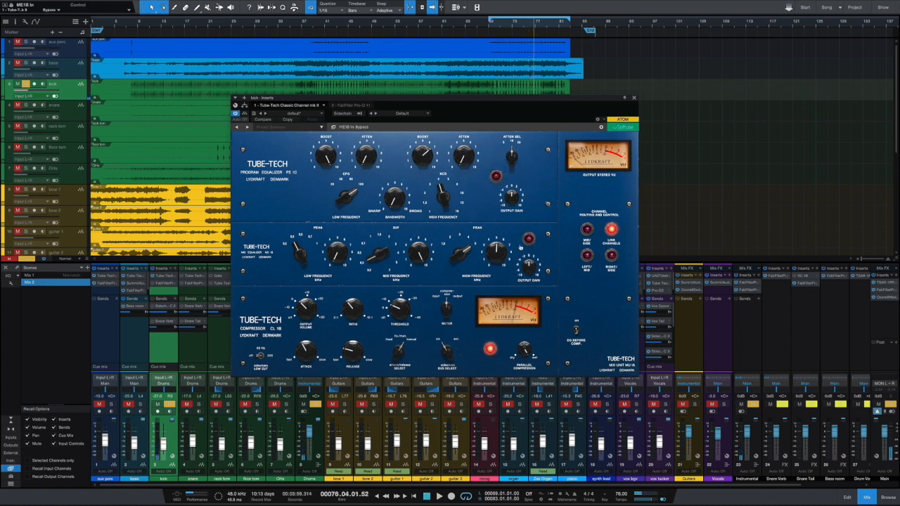
pyautogui.click(491, 349)
pyautogui.click(489, 28)
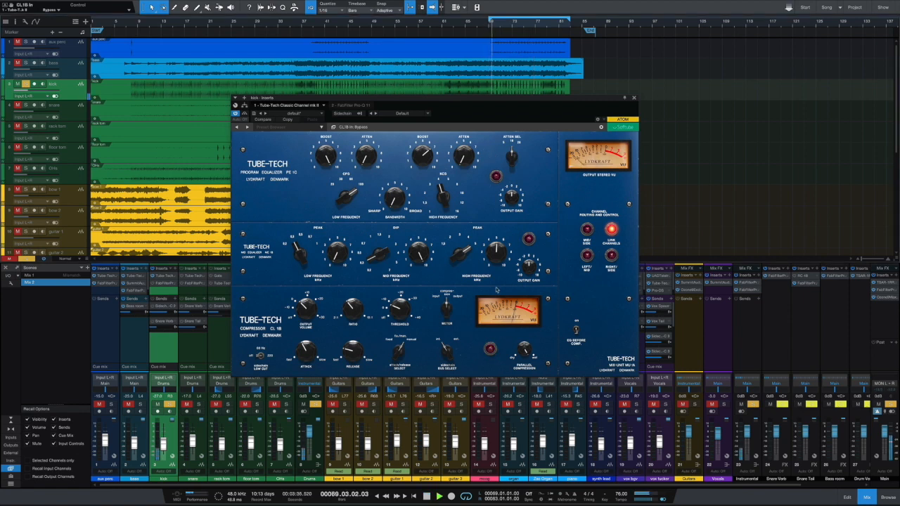
# Step: Switch the CL 1B compressor back in, followed by the PE 1C and ME 1B equalizer sections
pyautogui.click(490, 348)
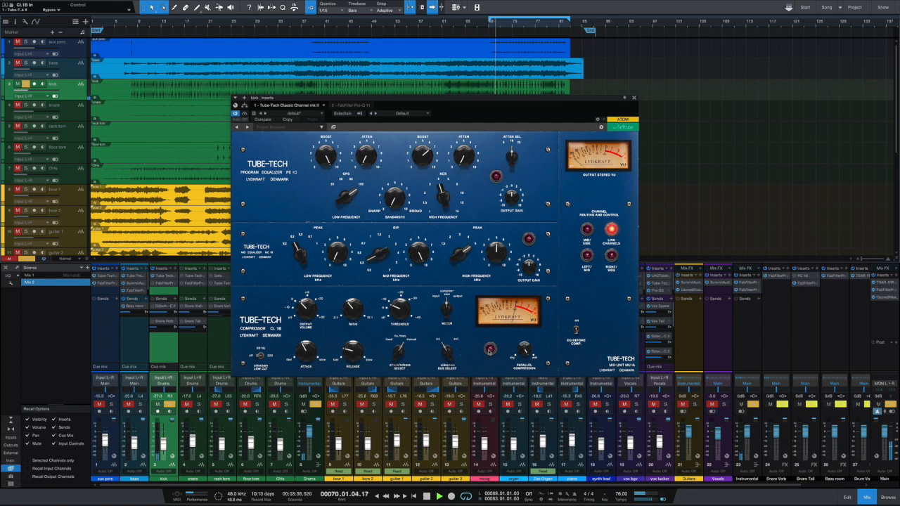
pyautogui.click(490, 350)
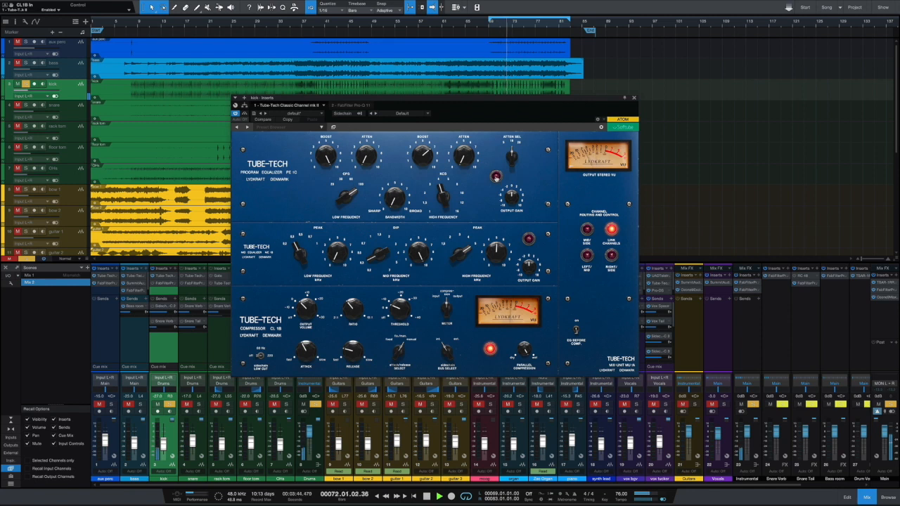
pyautogui.click(497, 176)
pyautogui.click(528, 240)
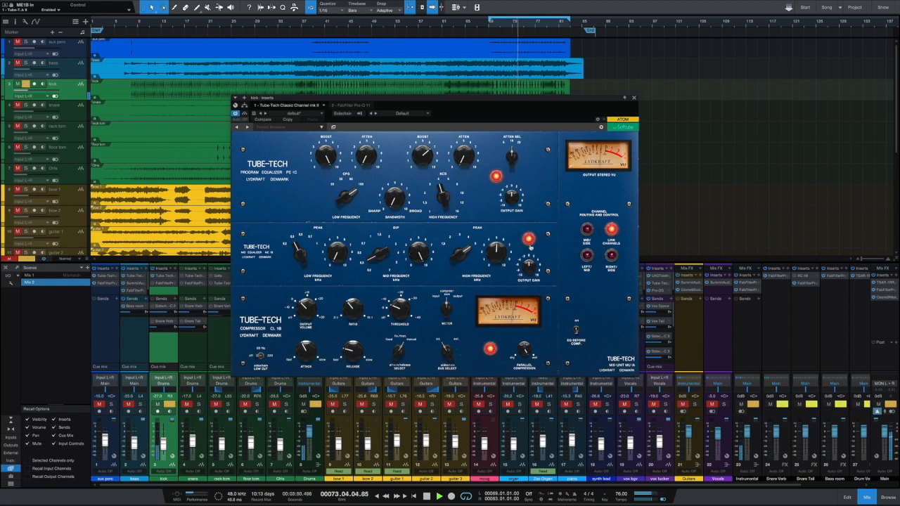
# Step: Open the kick's FabFilter Pro-Q 3 in a clear spot and examine its low boost and narrow cut near 113 Hz
pyautogui.click(167, 285)
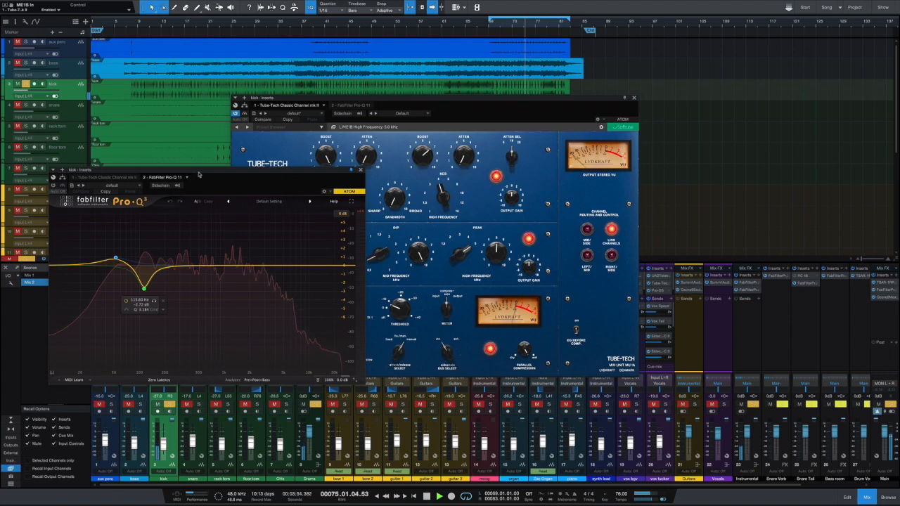
pyautogui.moveTo(225, 176); pyautogui.dragTo(449, 189)
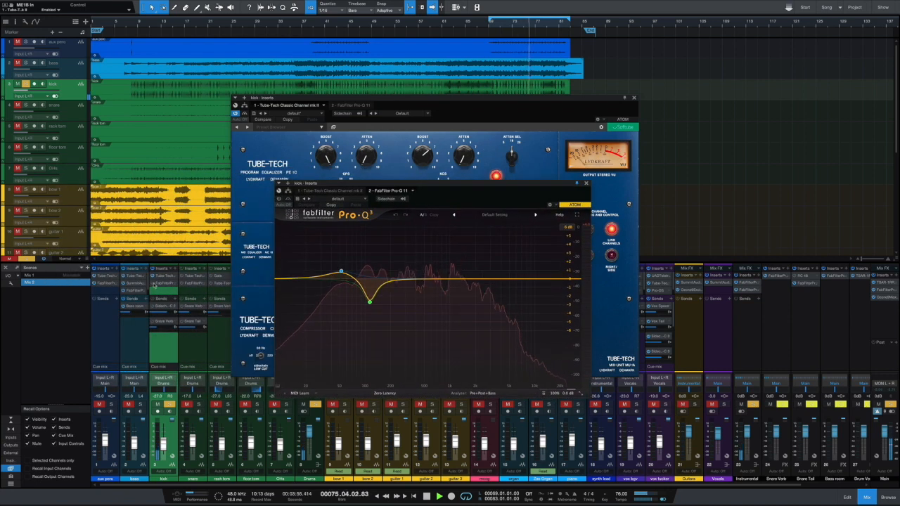
pyautogui.click(411, 199)
pyautogui.click(414, 201)
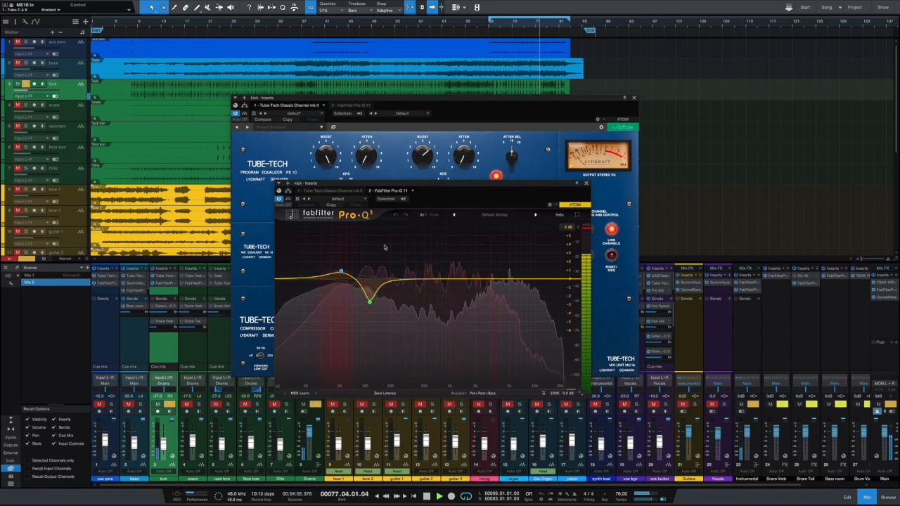
# Step: Solo the bass with the kick and inspect the kick's sidechain send, its bass Pro-C 2 target and its destination options
pyautogui.keyDown('ctrl'); pyautogui.click(139, 405); pyautogui.keyUp('ctrl')
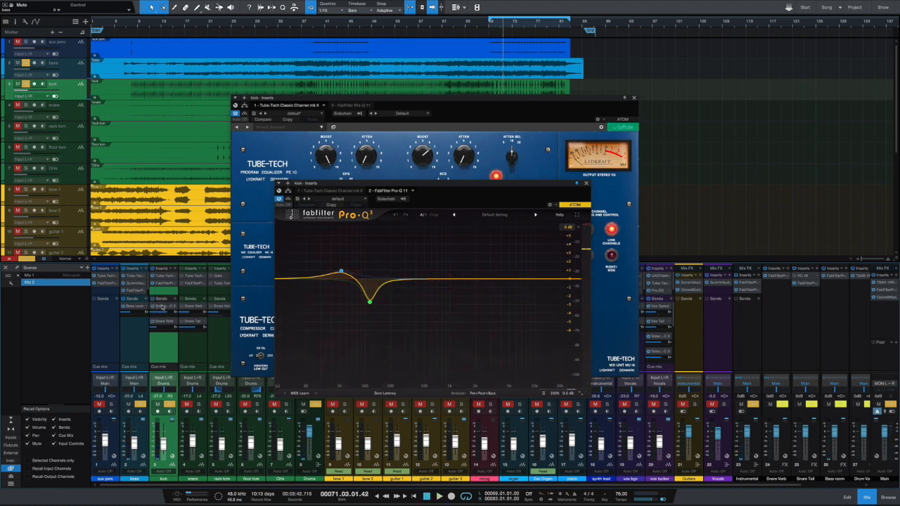
pyautogui.doubleClick(164, 307)
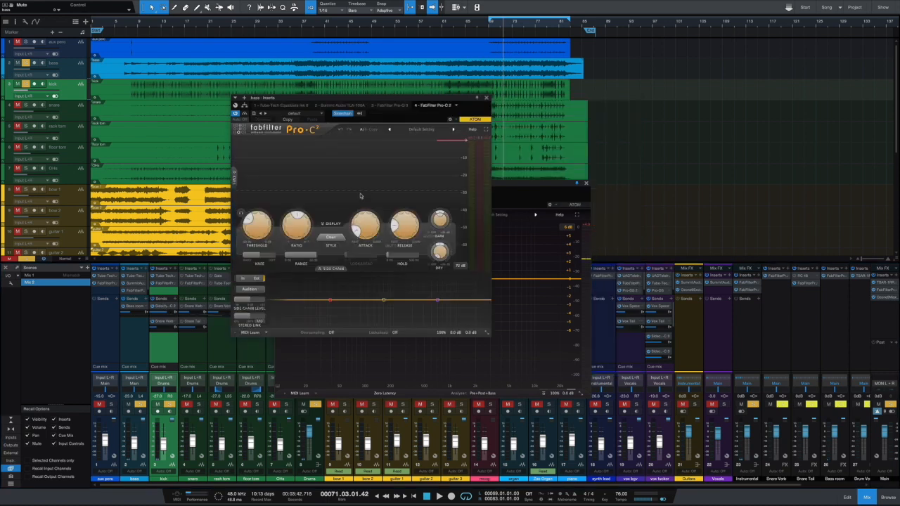
pyautogui.click(486, 98)
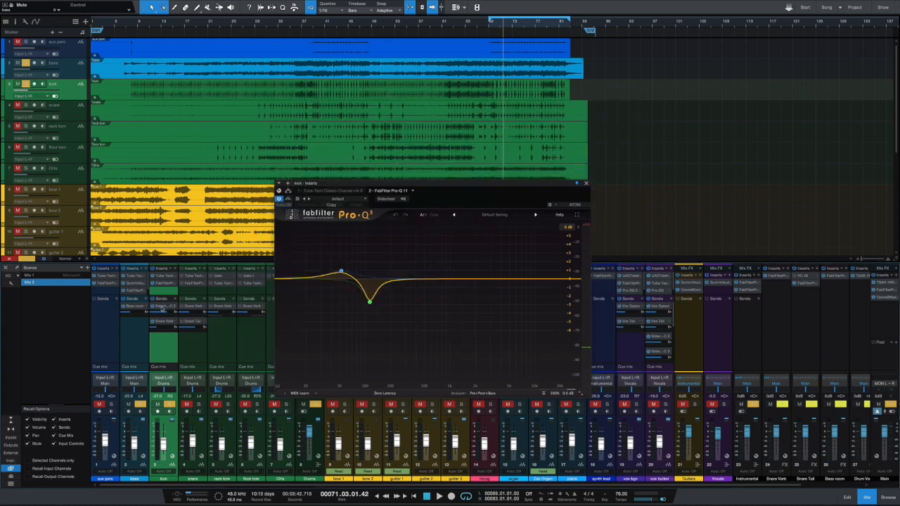
pyautogui.click(173, 308)
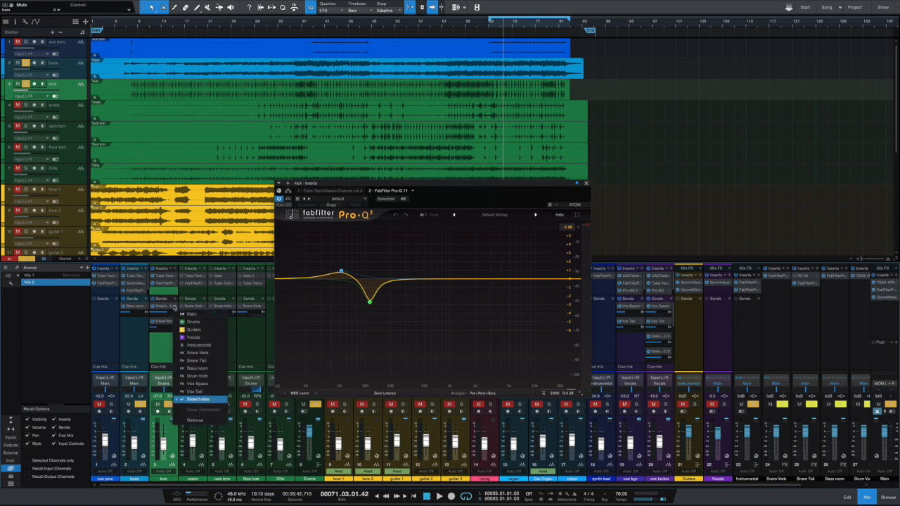
pyautogui.click(167, 309)
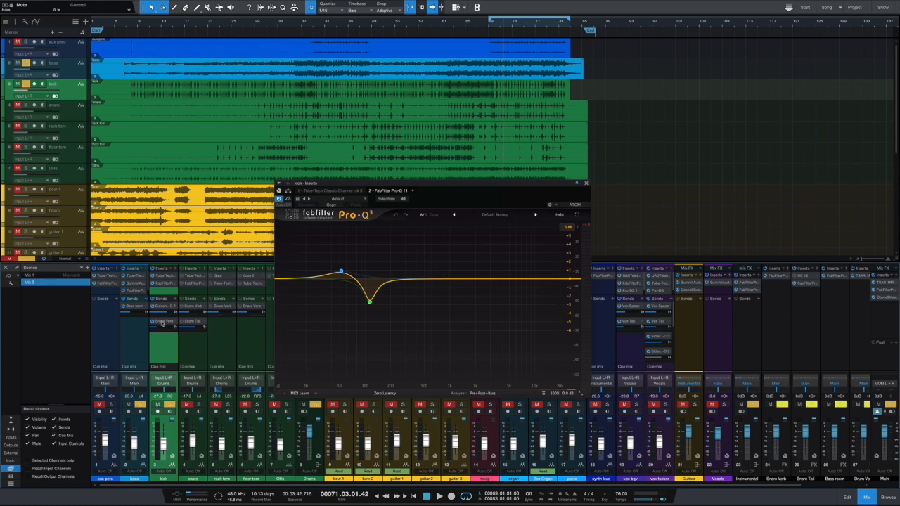
# Step: Close the kick's Pro-Q 3, clear all solos and unmute the lead vocal to play the full mix
pyautogui.click(586, 184)
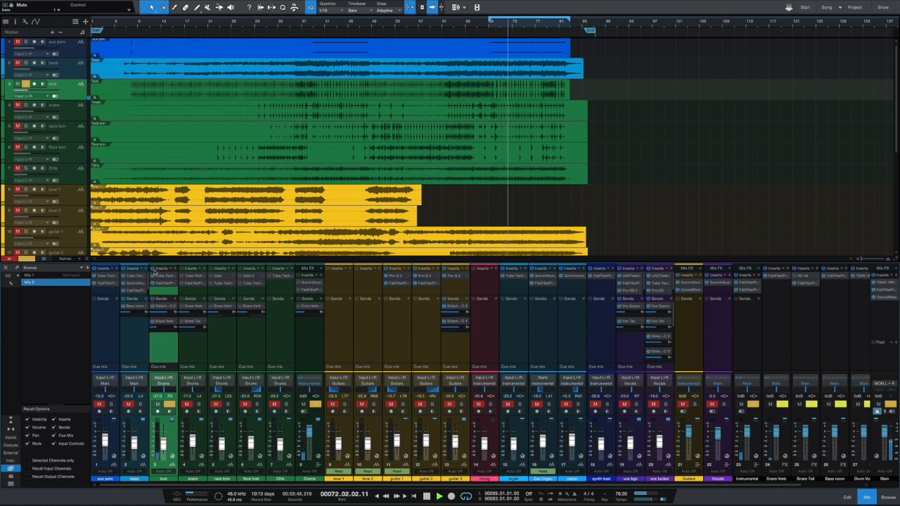
pyautogui.click(27, 259)
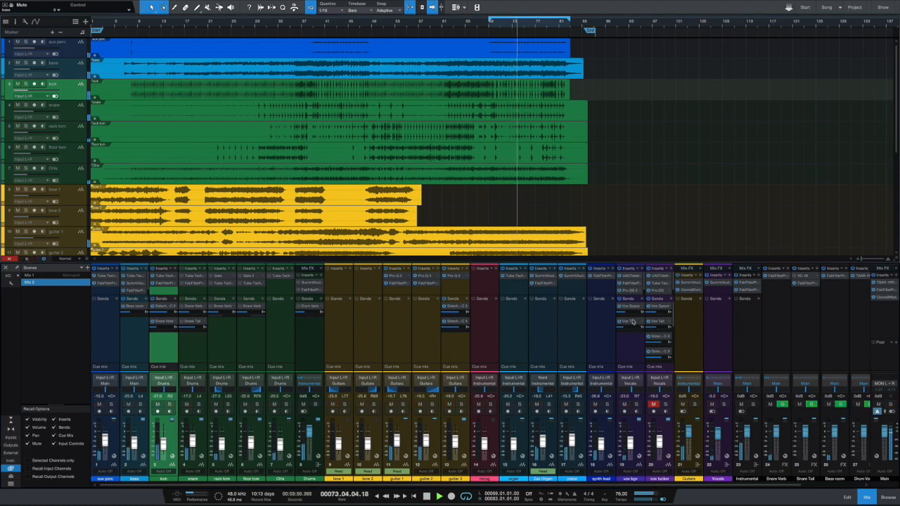
pyautogui.click(655, 405)
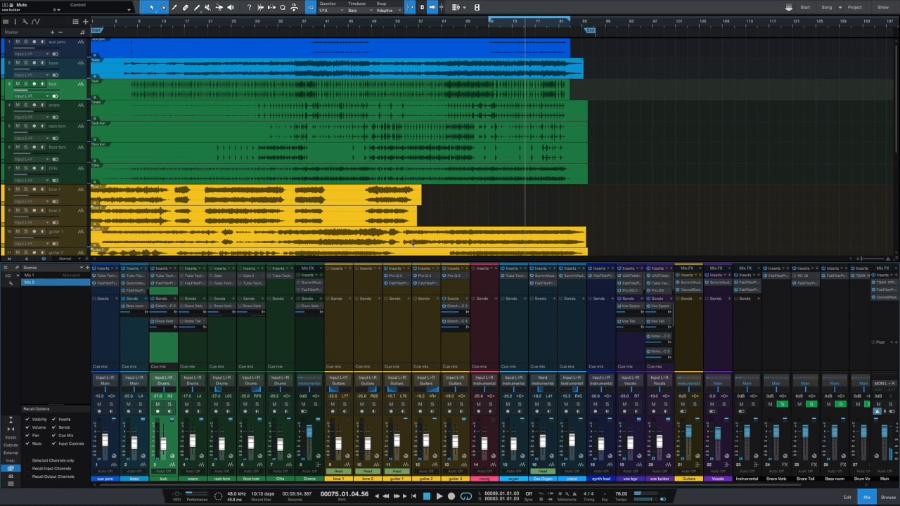
pyautogui.scroll(-10, 448, 203)
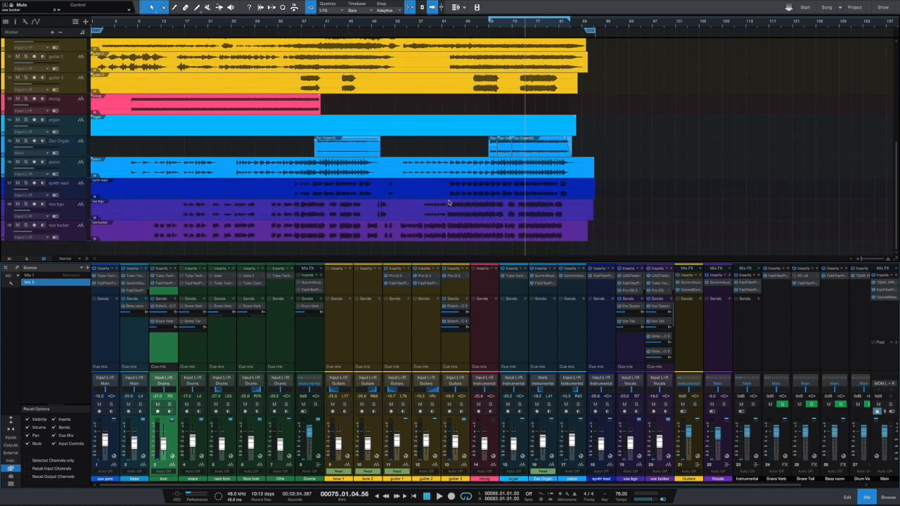
pyautogui.scroll(10, 478, 203)
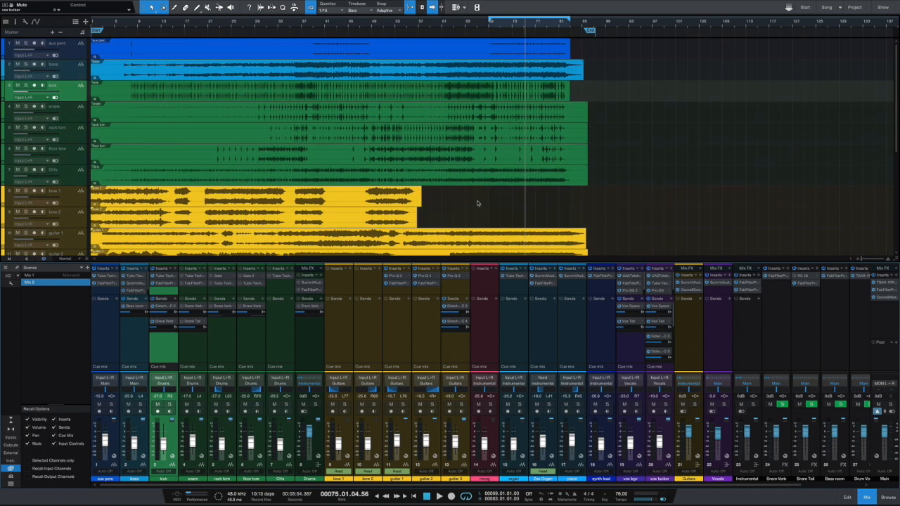